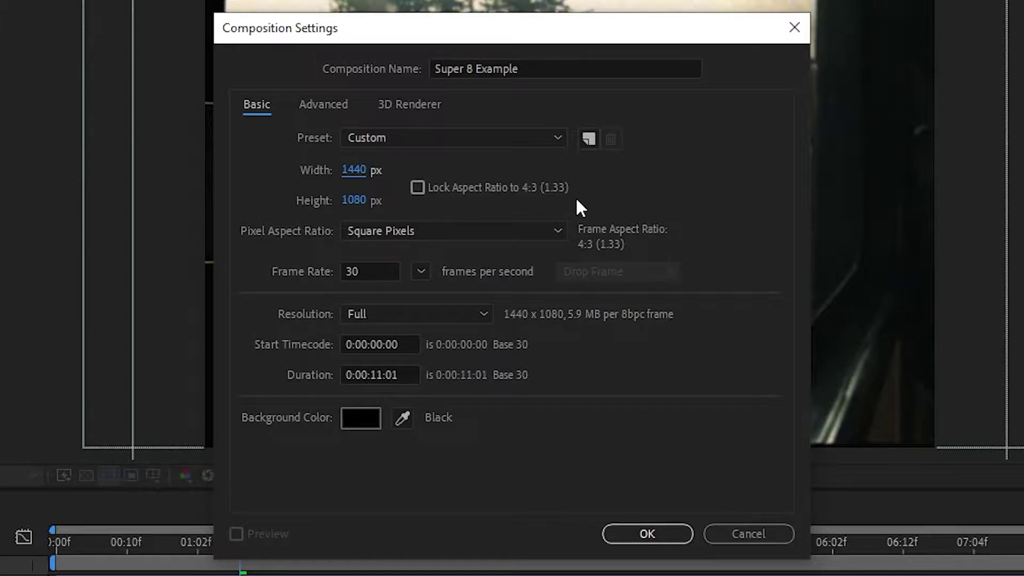
- Open the composition's frame rate for editing in the Super 8 Example settings
left_click(375, 278)
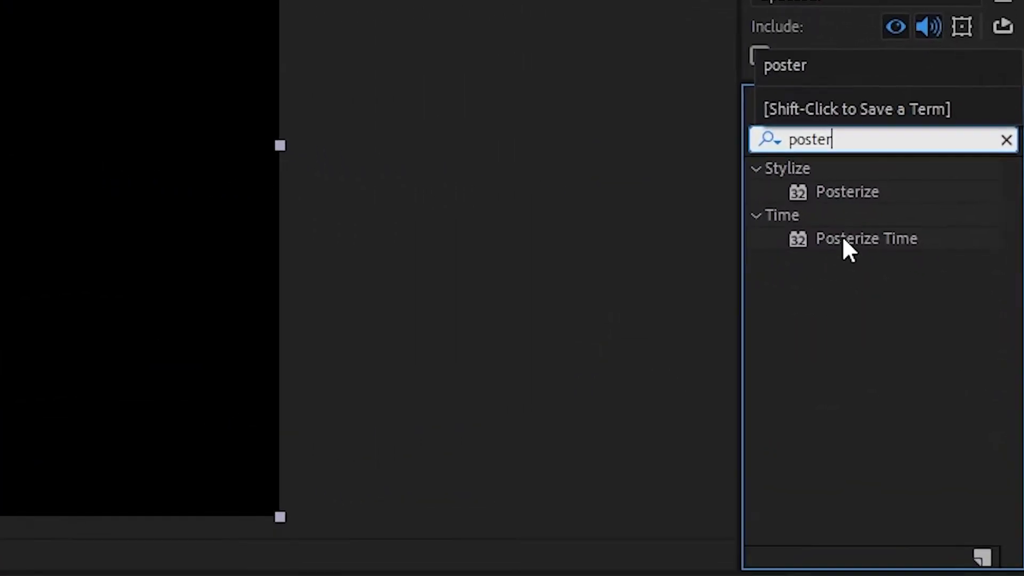
- Apply Posterize Time to the adjustment layer and set its frame rate to 18
left_click_drag(843, 236, 583, 295)
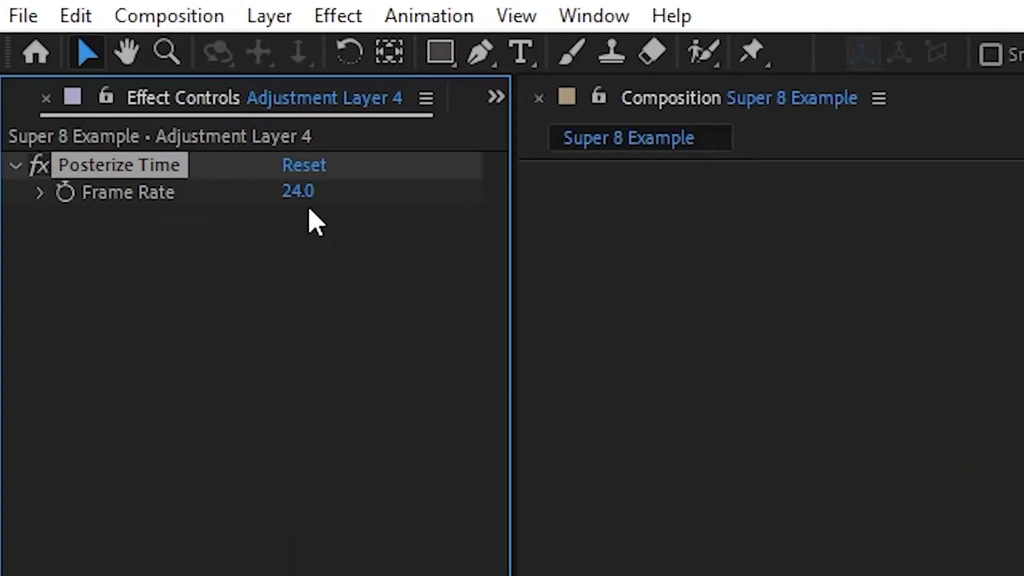
left_click(298, 190)
type("18")
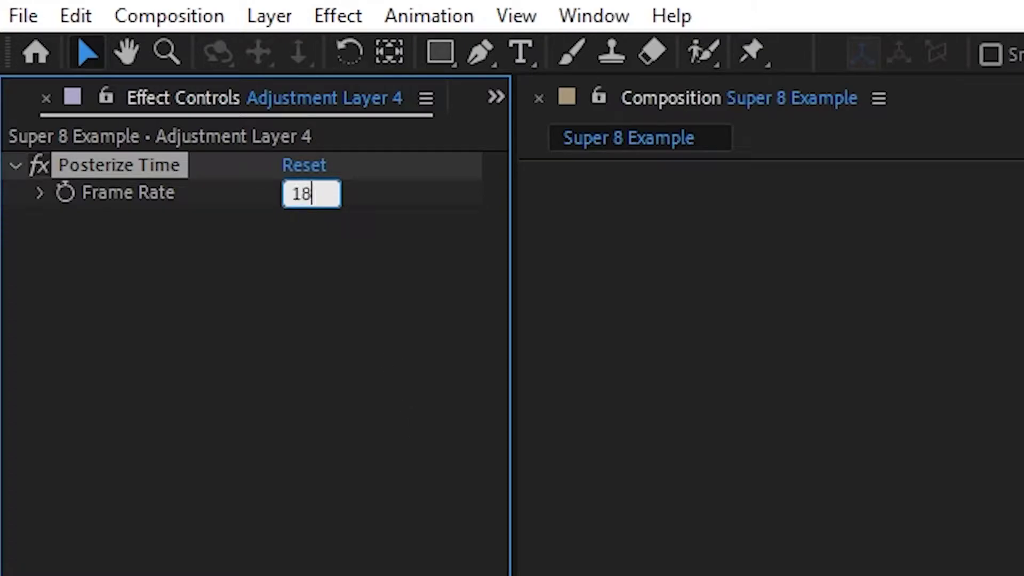
key("Return")
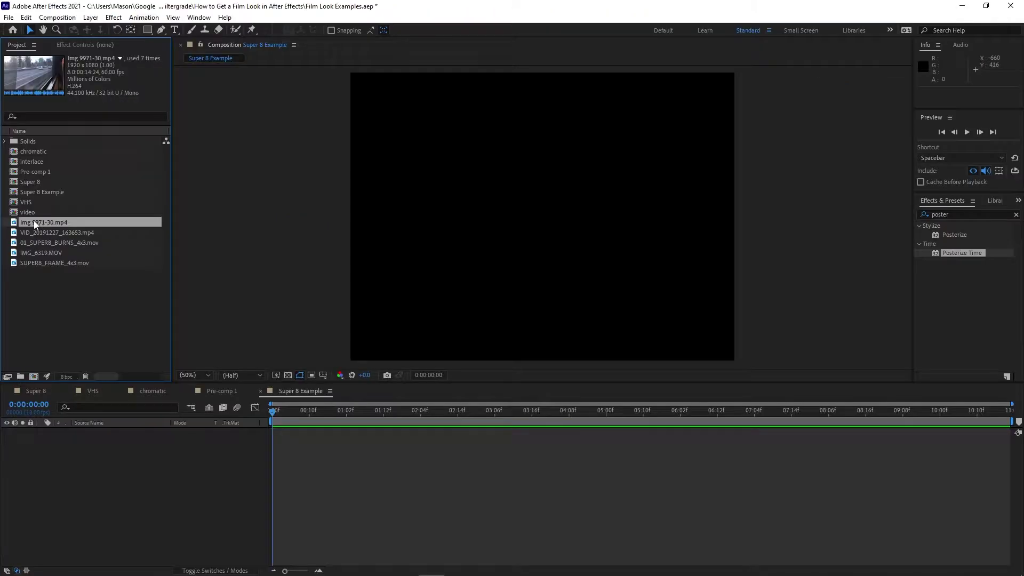
- Add Img 9971-30.mp4 to the Super 8 Example timeline and play it back
left_click_drag(33, 221, 274, 431)
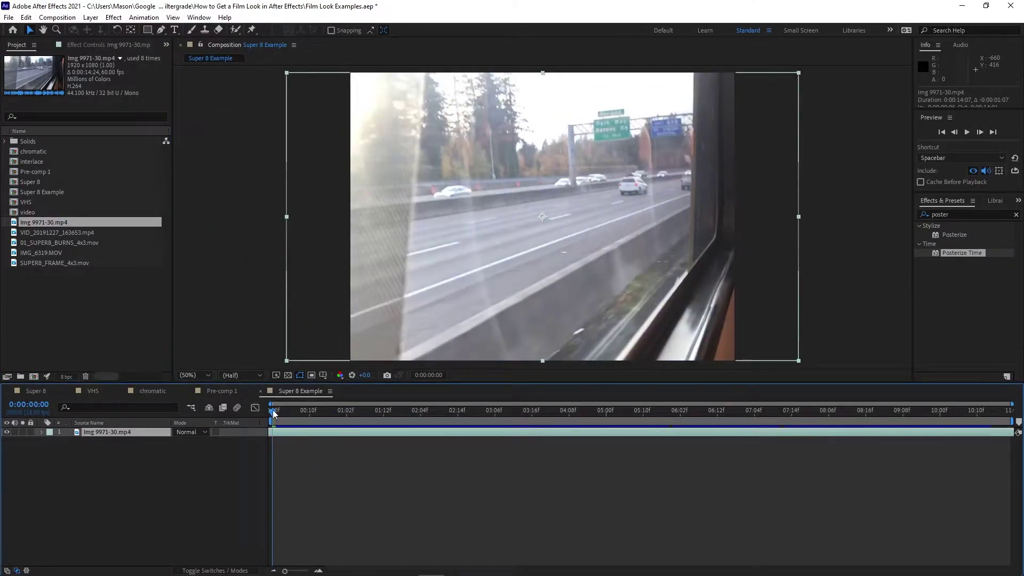
key("space")
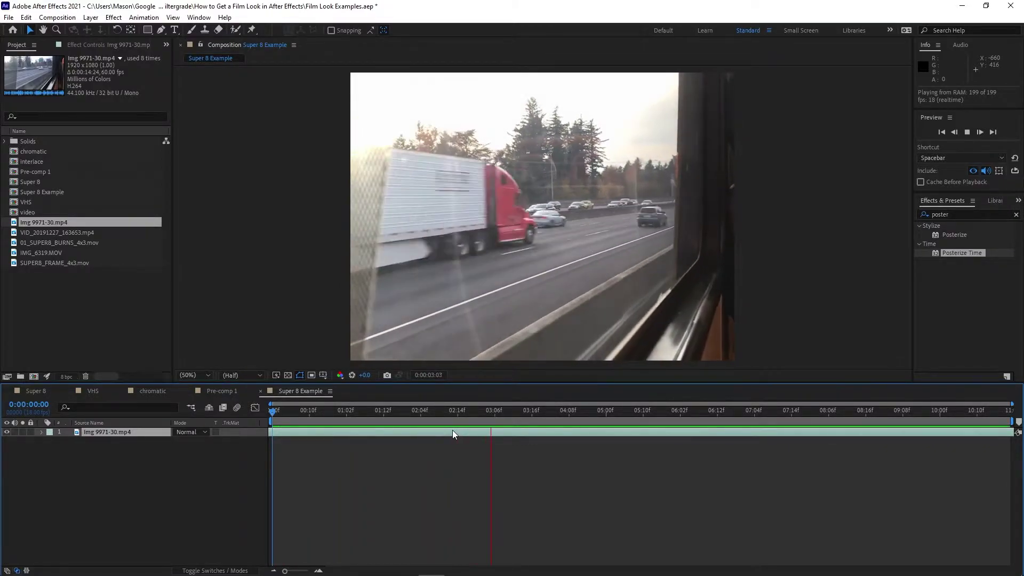
- Create an adjustment layer for the color grade above the clip and apply Lumetri Color to it
right_click(184, 326)
mouse_move(267, 334)
left_click(344, 418)
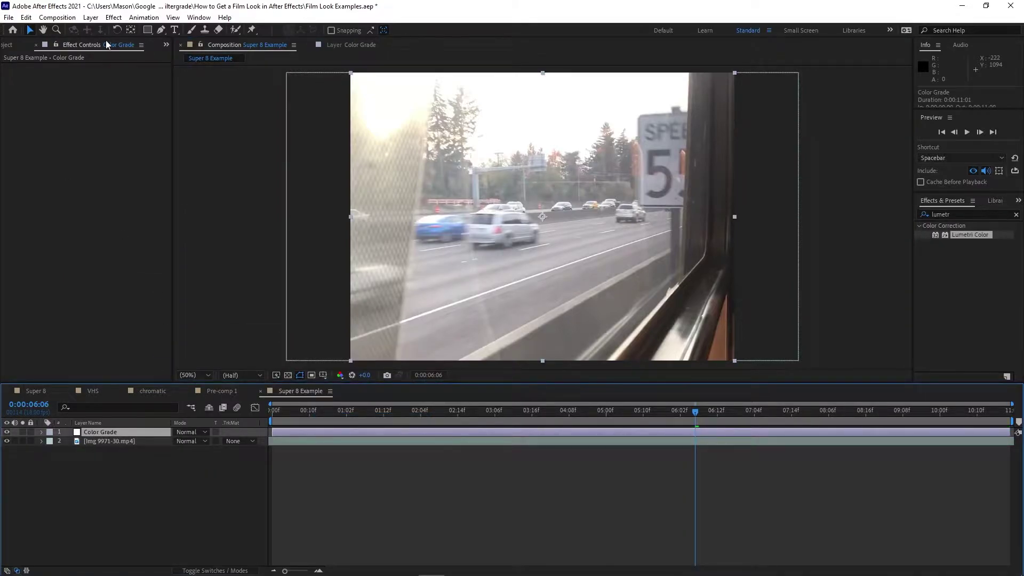
left_click_drag(952, 241, 120, 433)
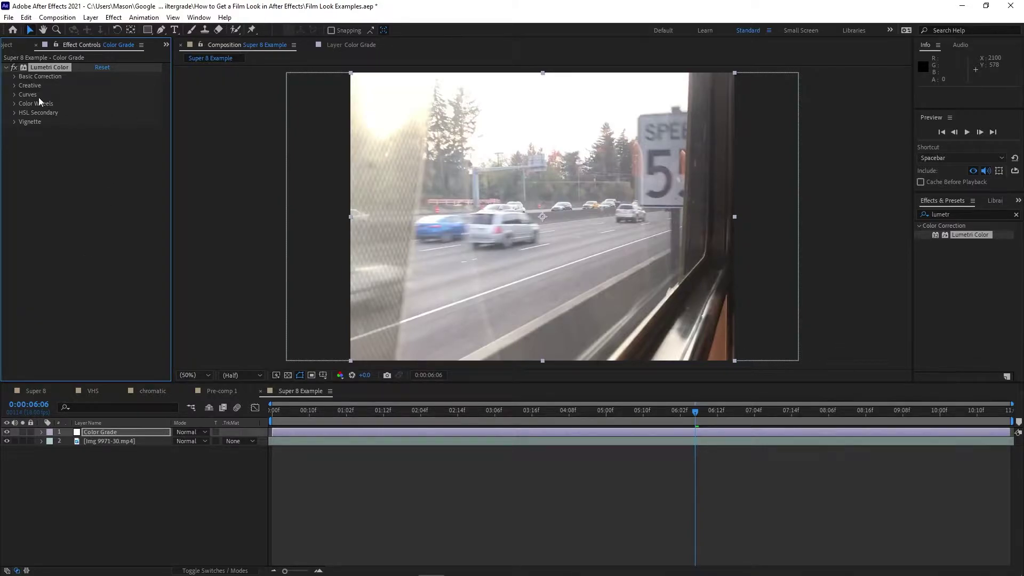
- Lower the Basic Correction tone in Lumetri Color to highlights -119 and shadows -117
left_click(15, 76)
left_click_drag(167, 207, 15, 219)
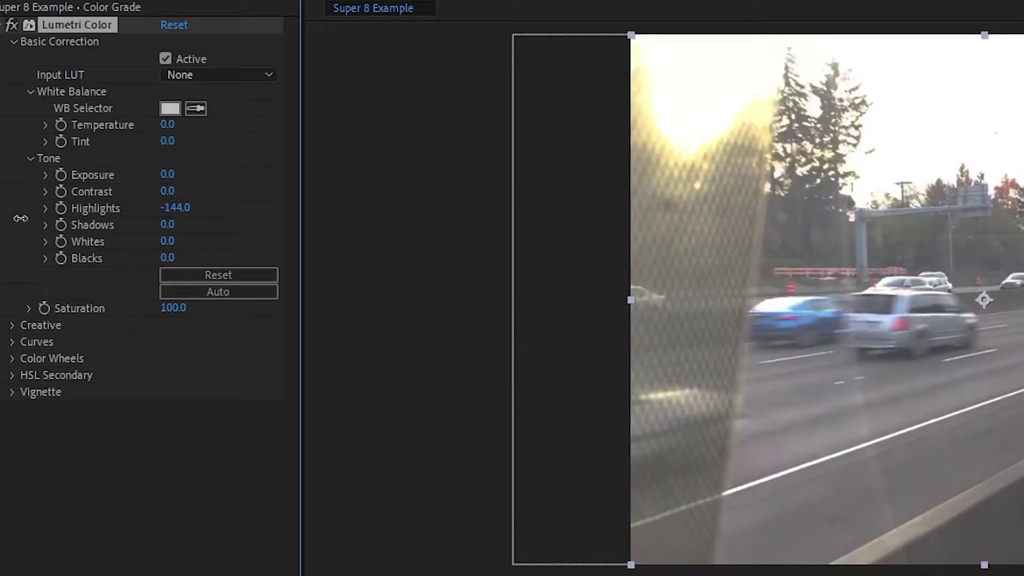
left_click_drag(170, 224, 63, 229)
left_click_drag(176, 208, 200, 212)
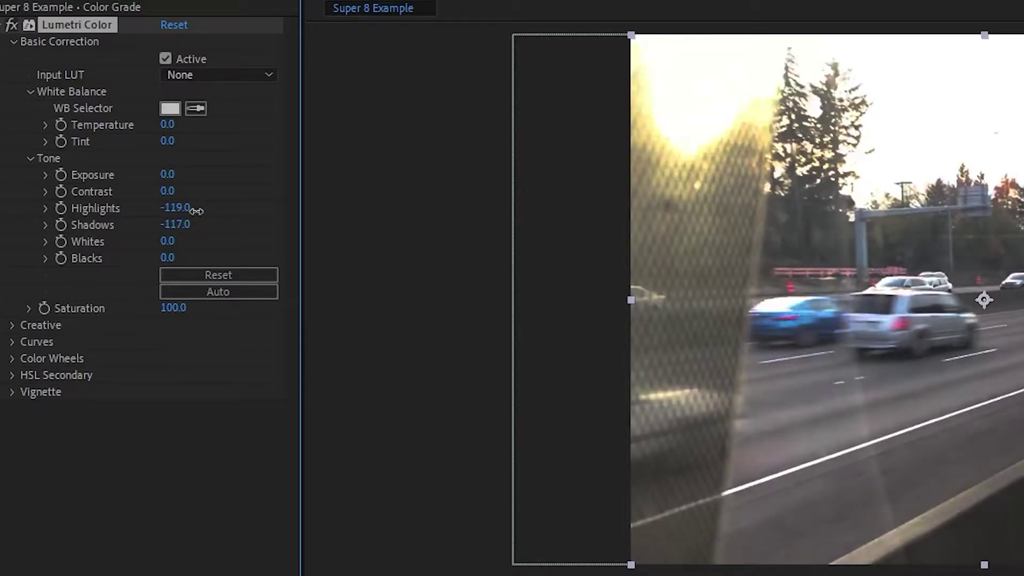
- Shift the creative split toning so that the shadow tint leans toward teal and the highlight tint toward yellow
left_click(12, 42)
left_click(11, 57)
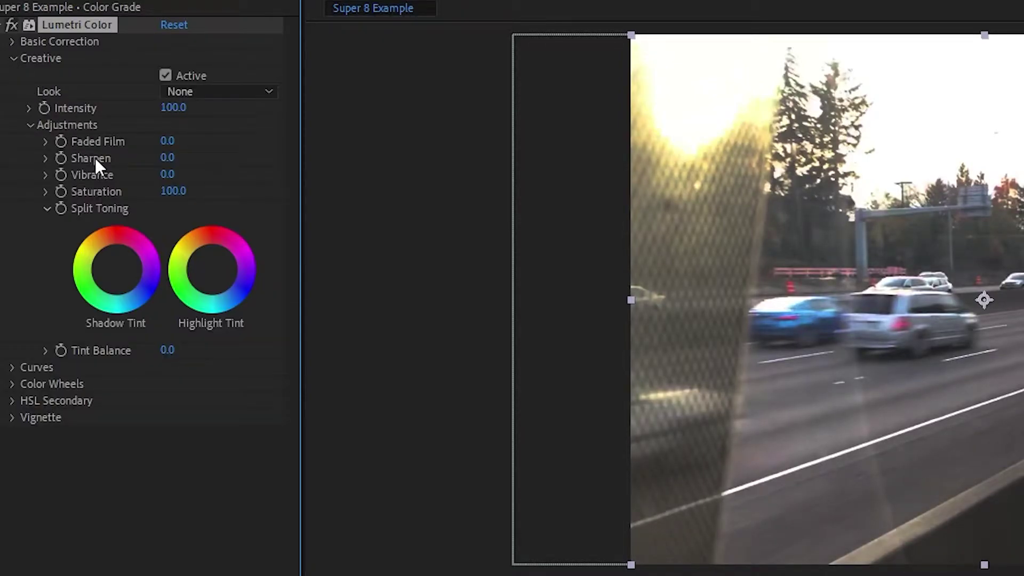
left_click(116, 271)
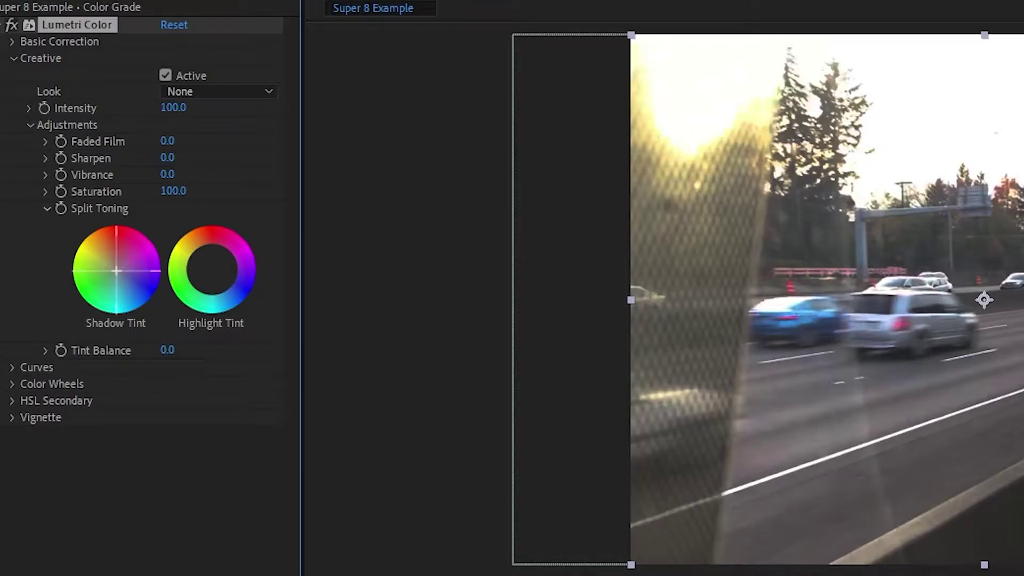
left_click_drag(116, 274, 117, 287)
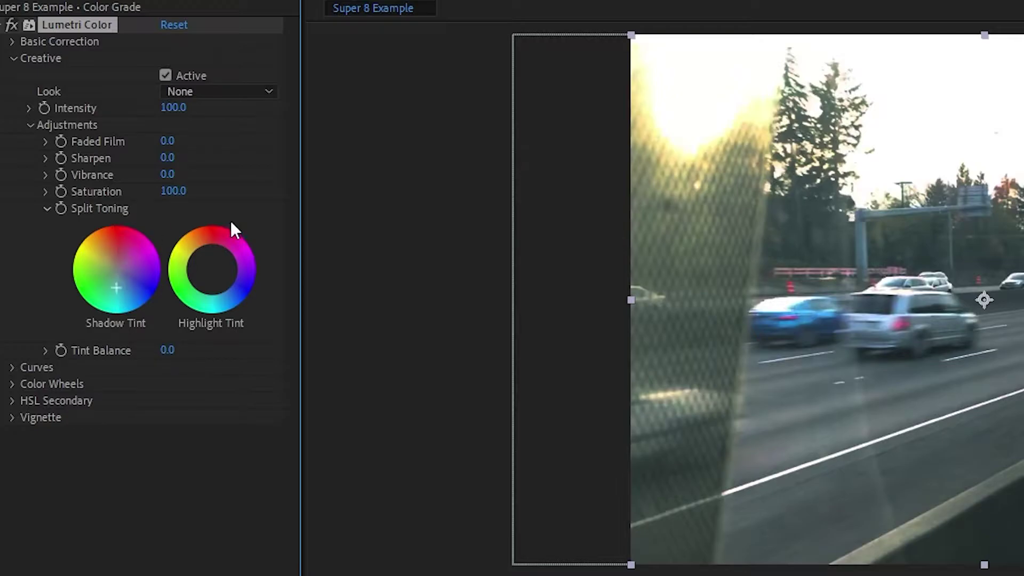
left_click(202, 268)
left_click_drag(201, 262, 202, 265)
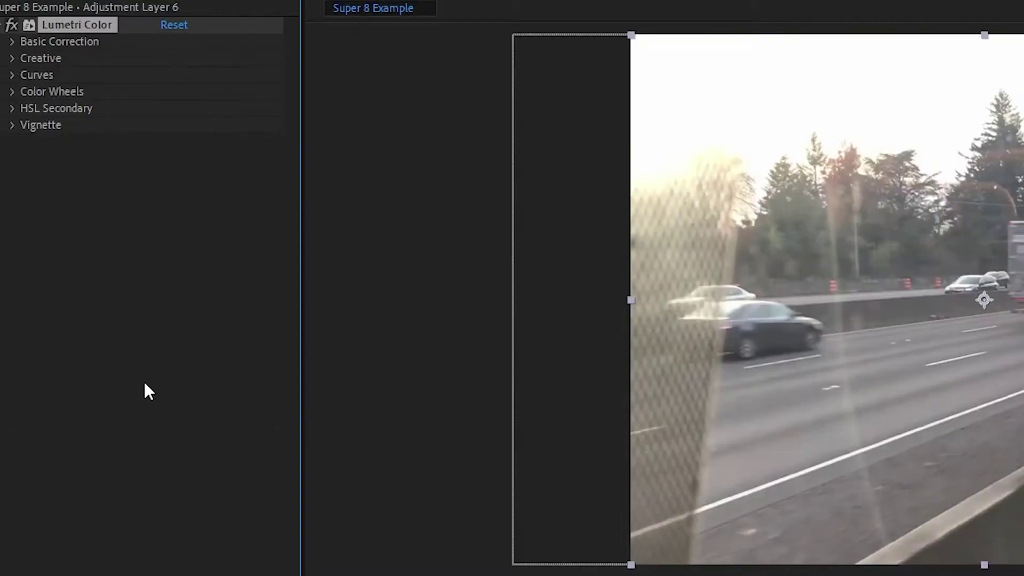
- Try the creative looks Fuji F125 Kodak, Kodak 5218 Kodak 2395 and Fuji REALA 500D Kodak 2393 on the spare adjustment layer
left_click(12, 58)
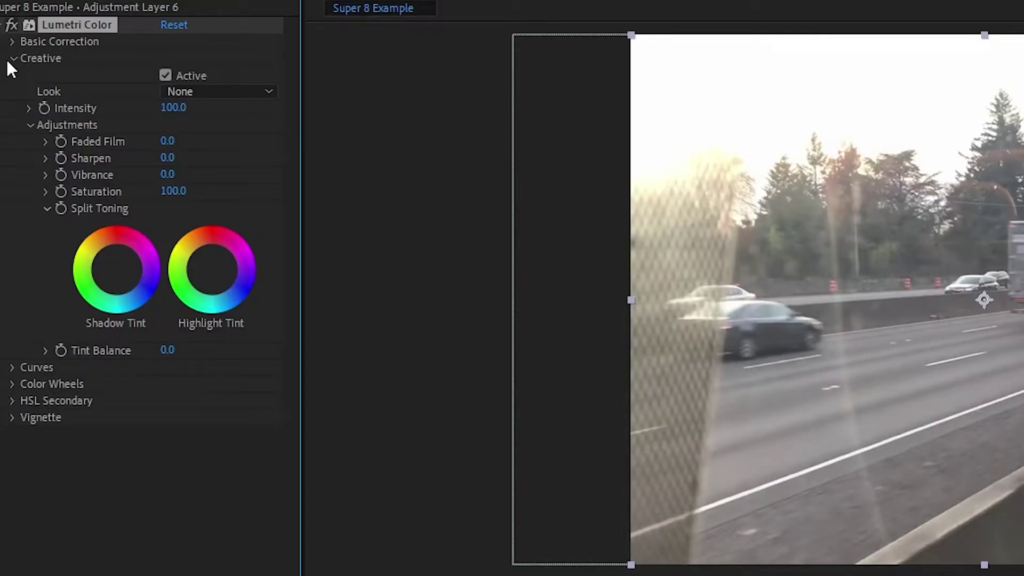
left_click(211, 92)
left_click(261, 111)
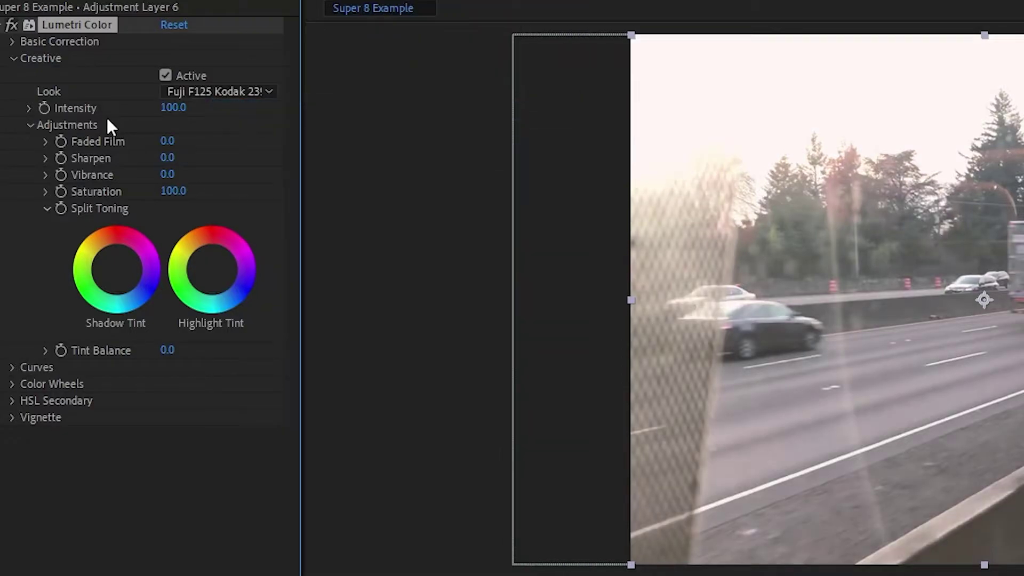
left_click(201, 92)
left_click(299, 193)
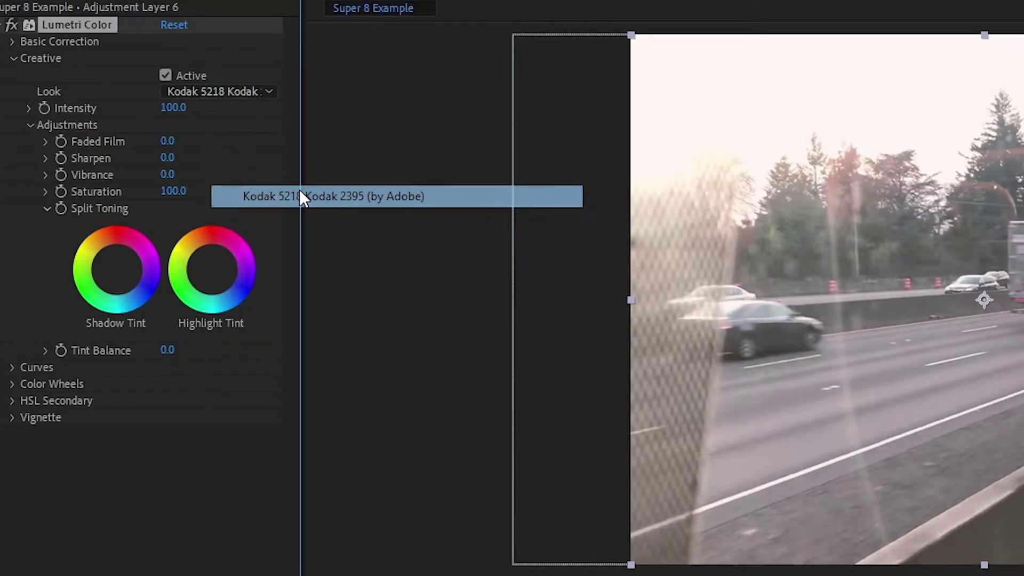
left_click(224, 92)
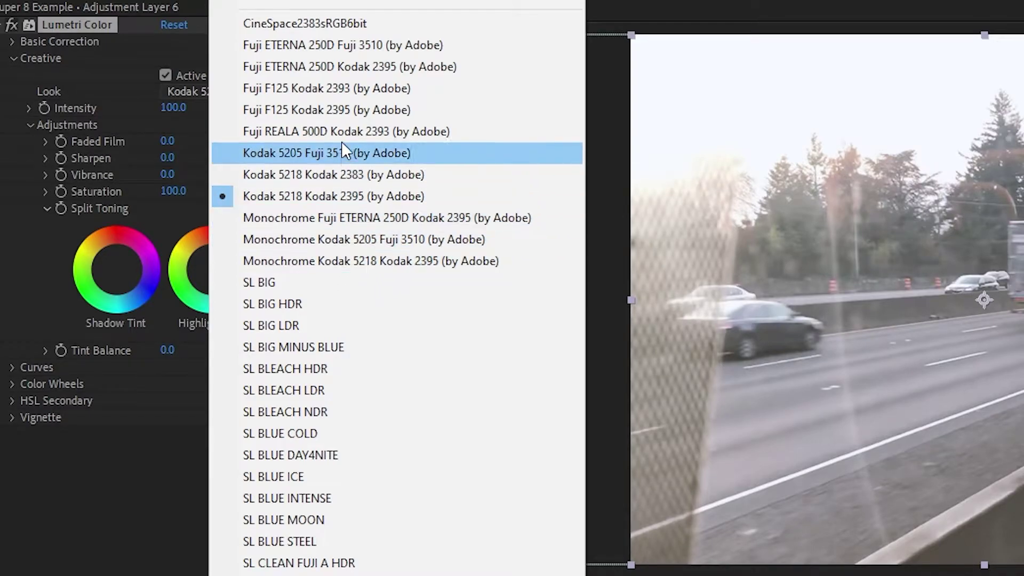
left_click(325, 131)
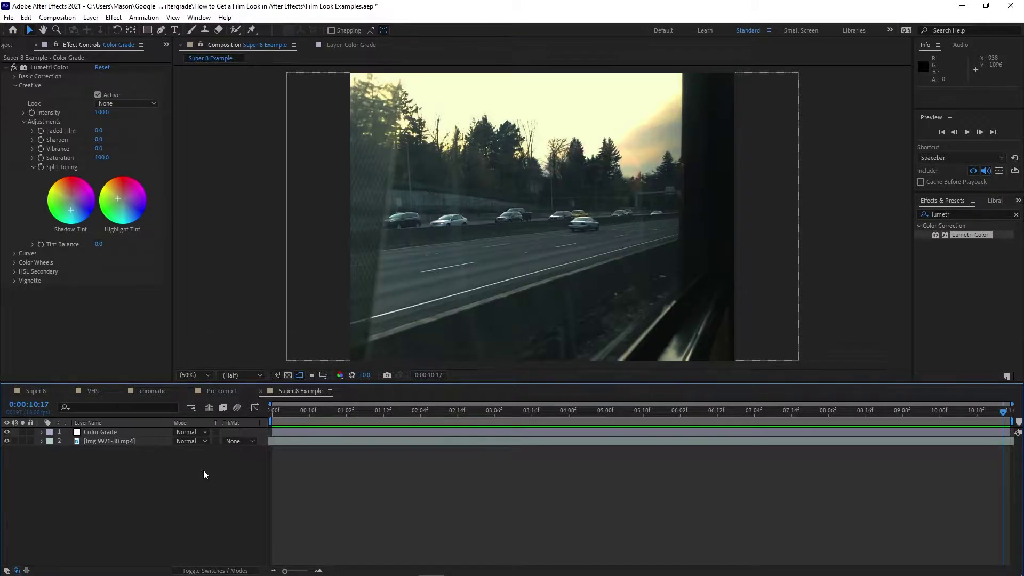
- Create another adjustment layer for film grain and apply the Add Grain effect to it
right_click(203, 474)
mouse_move(246, 342)
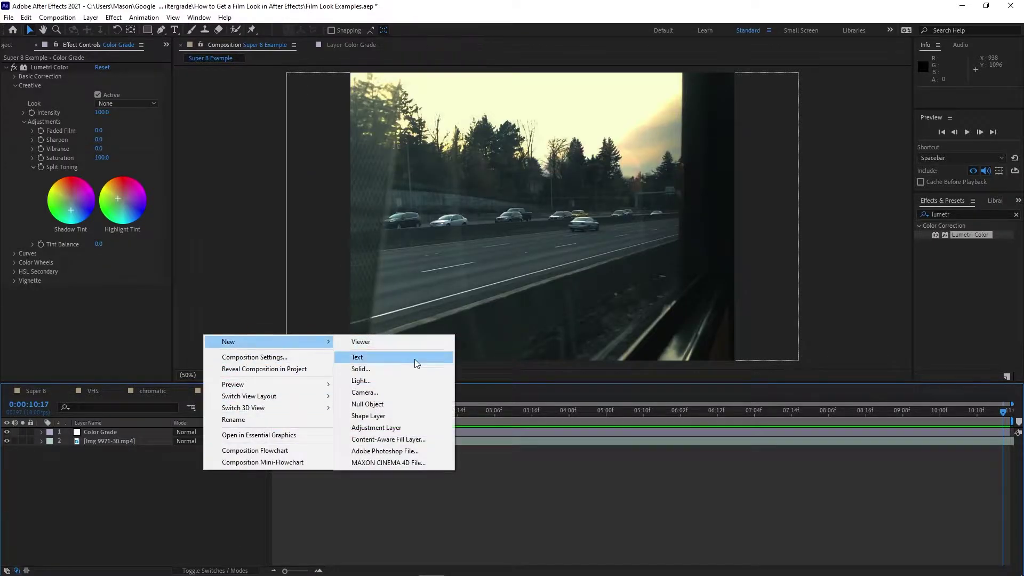
left_click(409, 435)
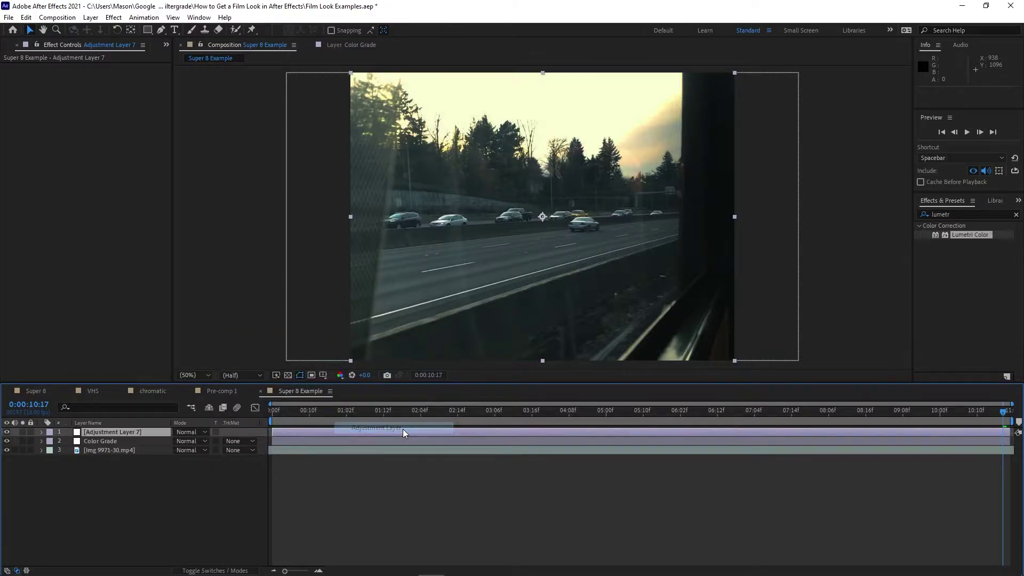
type("add")
left_click_drag(955, 235, 357, 431)
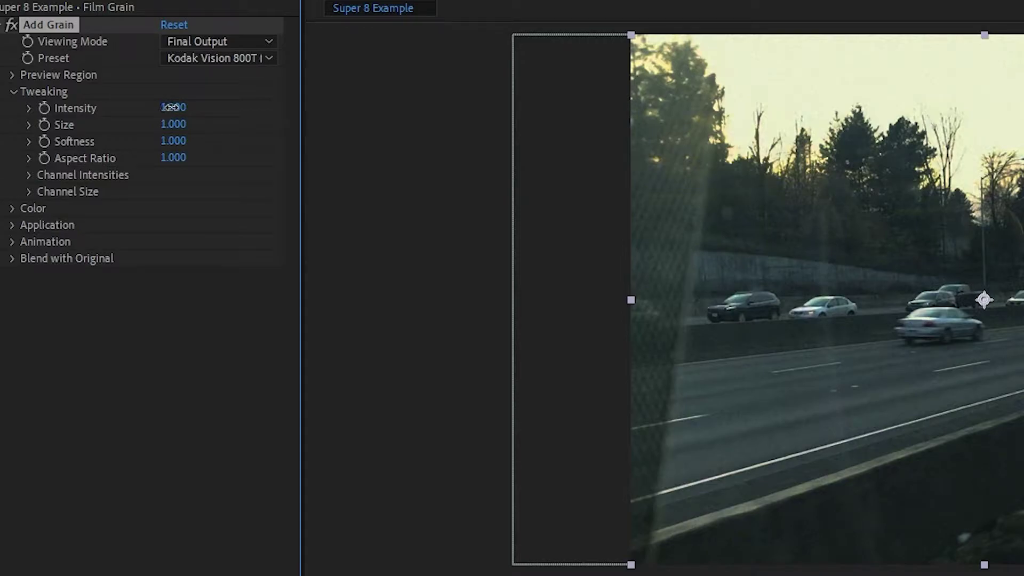
- Set the Add Grain intensity to 0.4 and size to 1
mouse_move(173, 124)
left_mouse_down()
mouse_move(192, 117)
mouse_move(177, 120)
mouse_move(169, 106)
left_mouse_up()
left_click(173, 124)
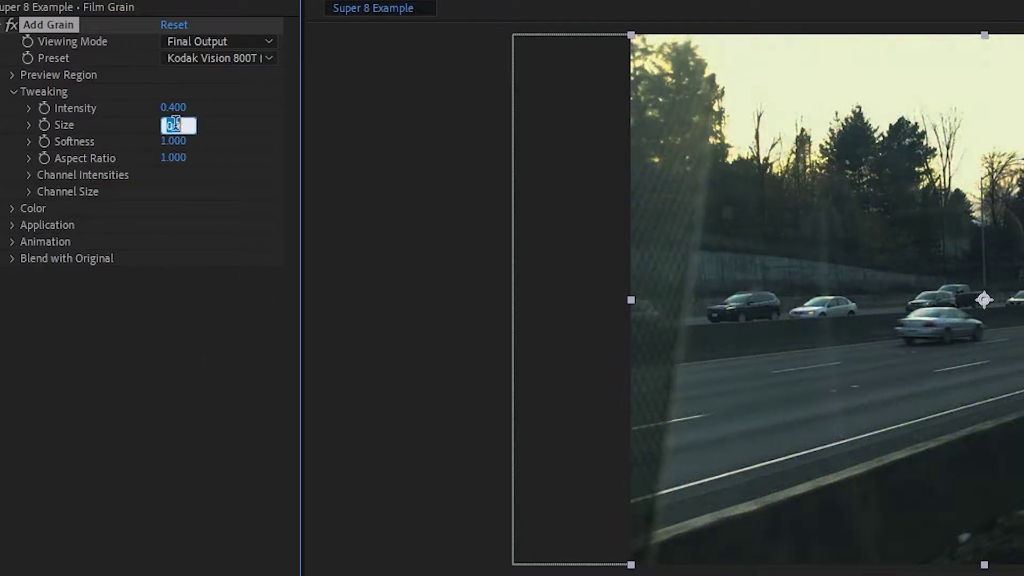
type("1")
key("Return")
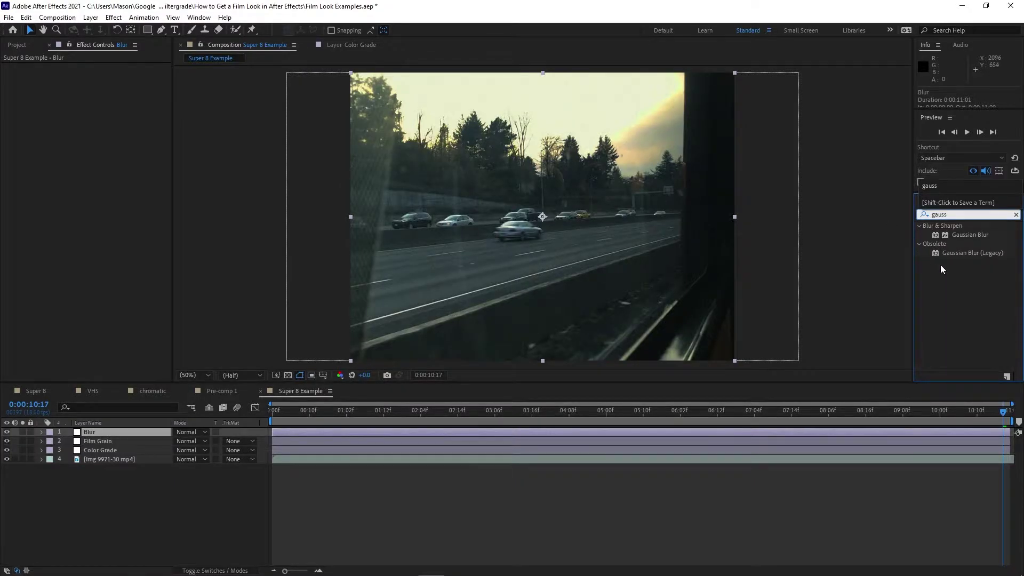
- Apply Gaussian Blur to the Blur adjustment layer with a blurriness of 5 and preview the footage
left_click_drag(973, 237, 372, 431)
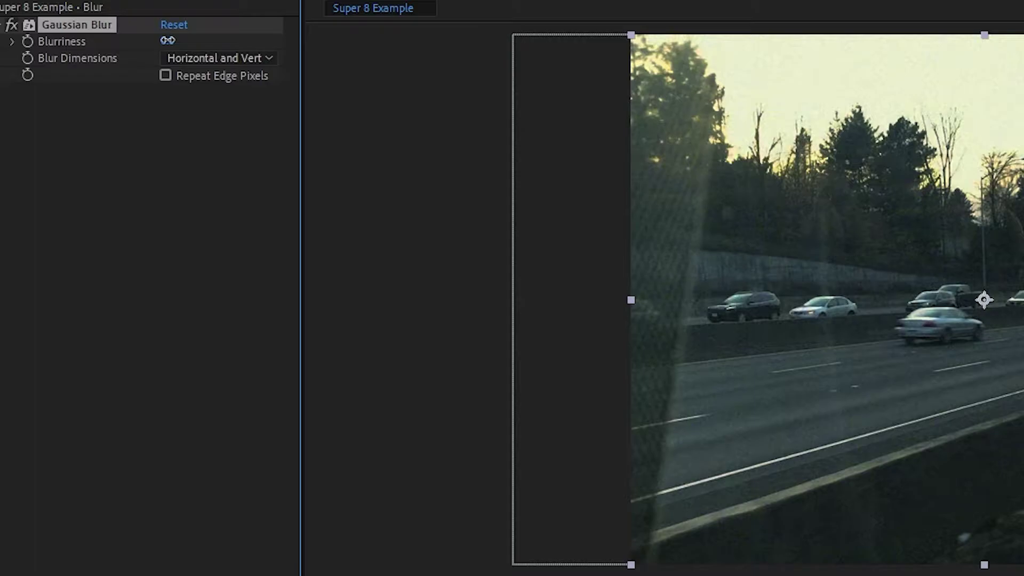
left_click(168, 40)
type("5")
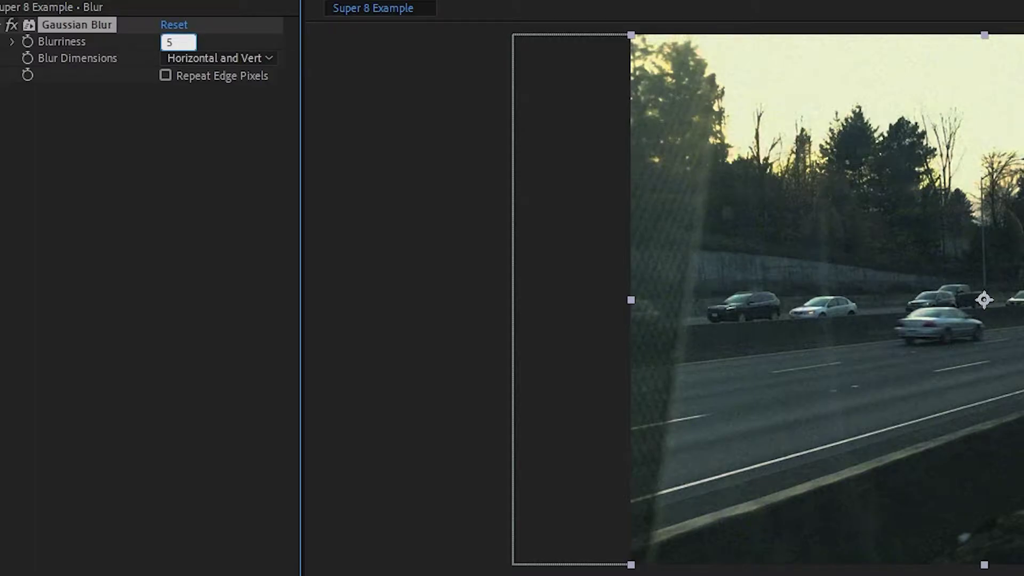
key("Return")
key("space")
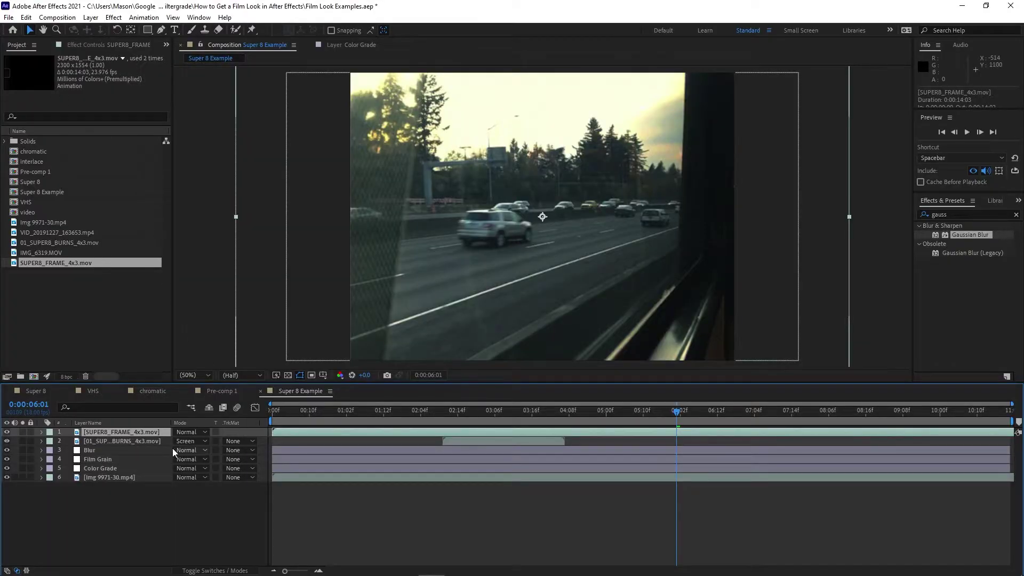
- Try scaling the SUPER8_FRAME_4x3.mov overlay and undo the last four changes
left_click(149, 433)
key("s")
mouse_move(191, 448)
left_mouse_down()
mouse_move(181, 451)
mouse_move(202, 445)
left_mouse_up()
key("ctrl+z")
key("ctrl+z")
key("ctrl+z")
key("ctrl+z")
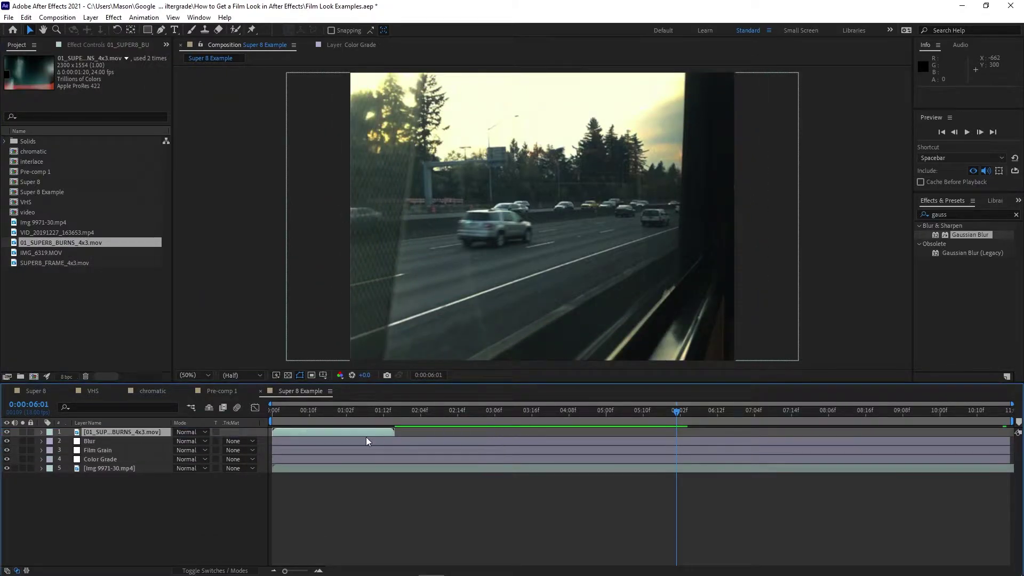
- Move the 01_SUPER8_BURNS_4x3.mov layer to start at about 2:10 and go to a frame inside it
left_click_drag(358, 431, 520, 427)
left_click(480, 411)
left_click(63, 45)
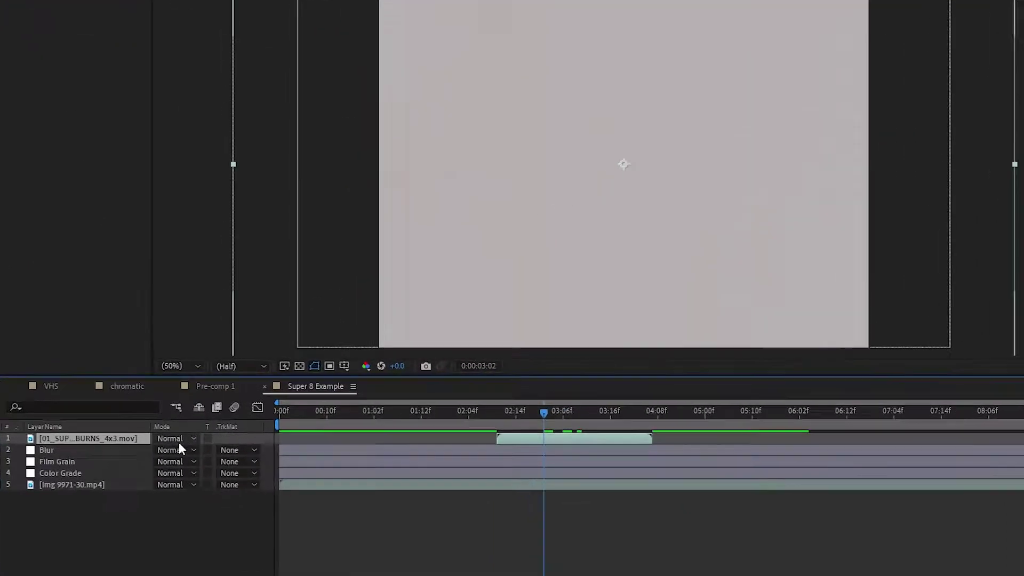
- Set the film burns layer's blending mode to Screen and play back the burn section
left_click(186, 432)
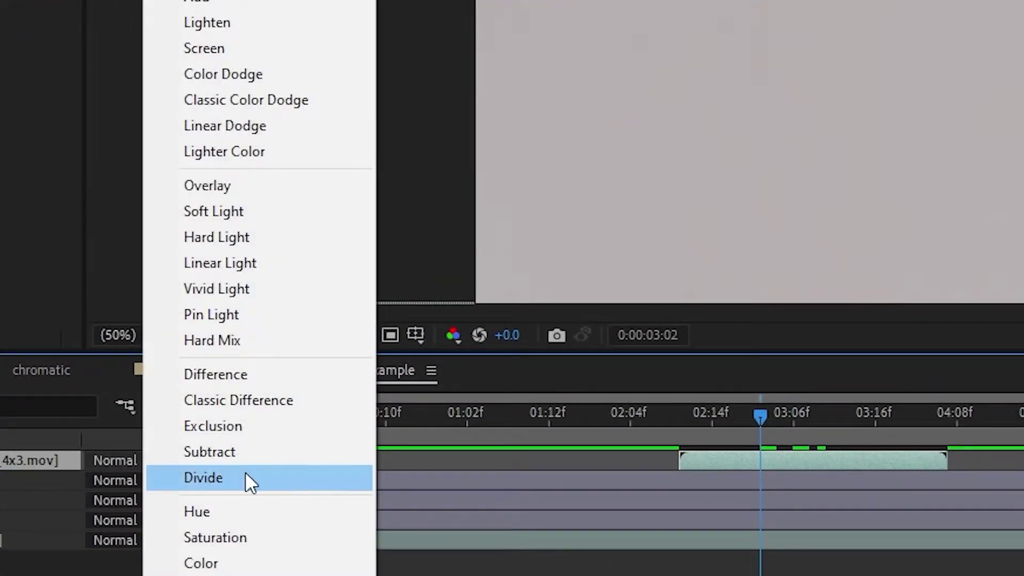
left_click(220, 49)
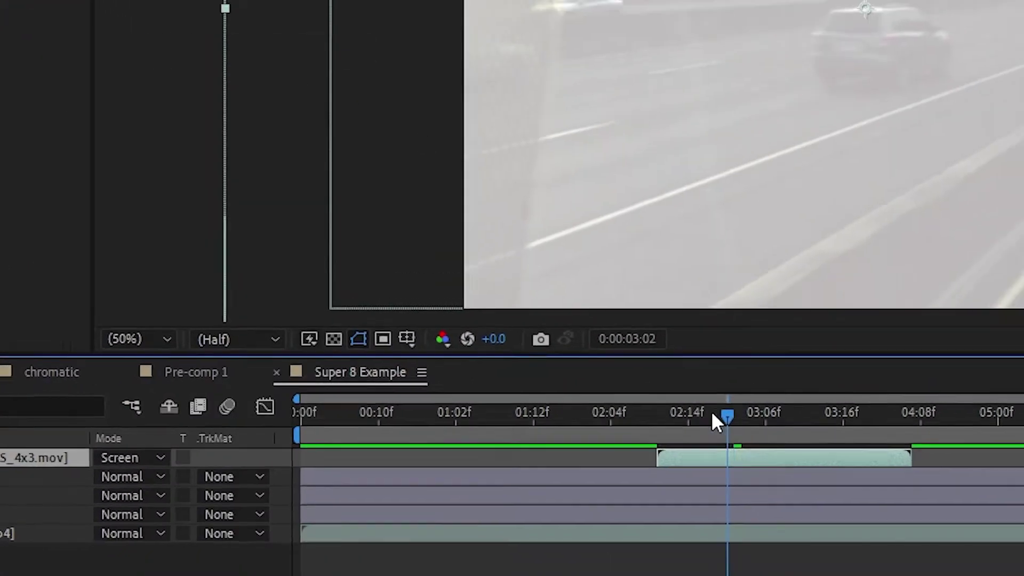
left_click_drag(760, 415, 464, 411)
key("space")
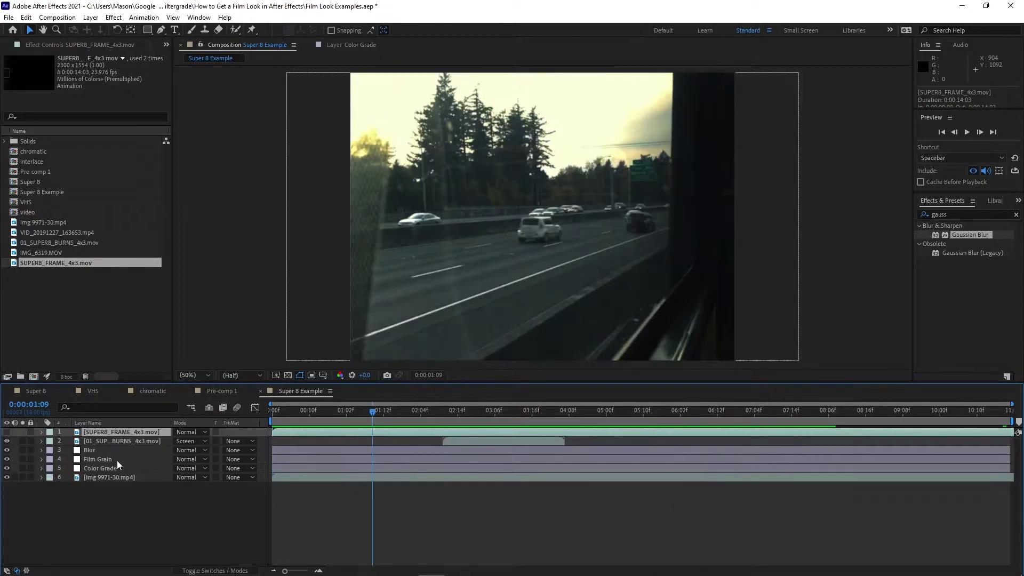
- Create a 1440 x 1080 px black solid above all layers and activate the Rectangle tool
right_click(142, 386)
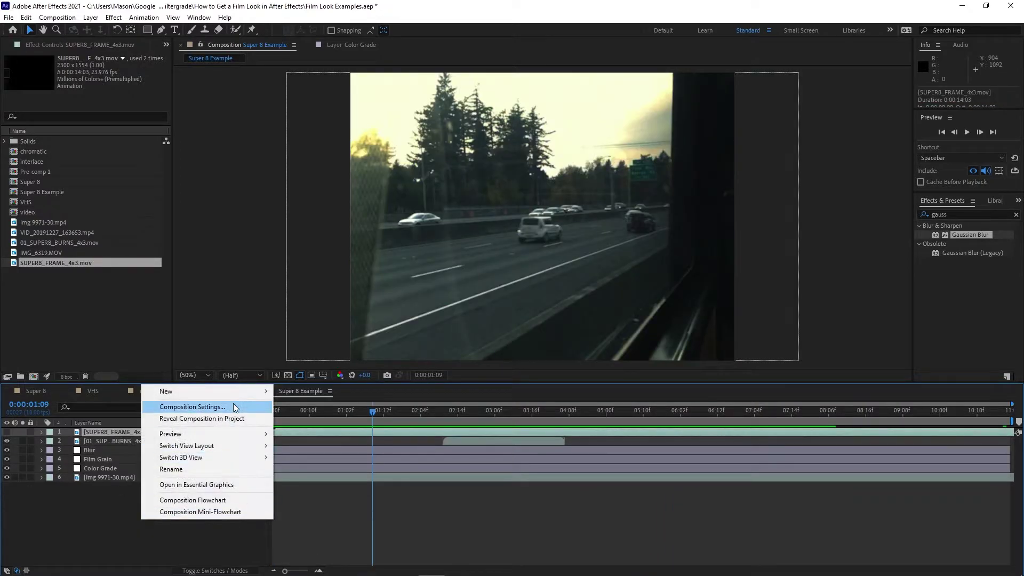
mouse_move(241, 396)
left_click(292, 421)
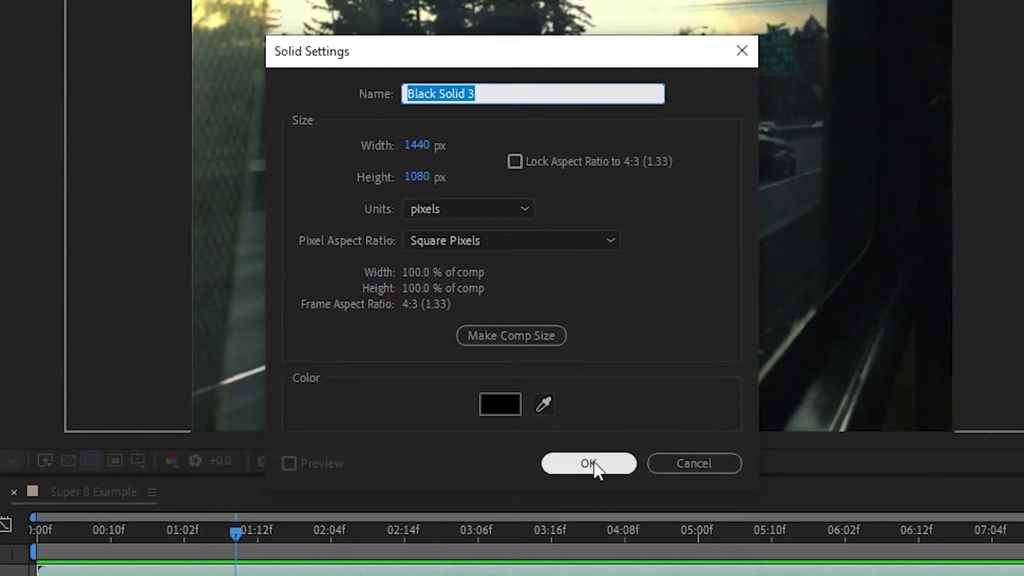
left_click(551, 379)
key("q")
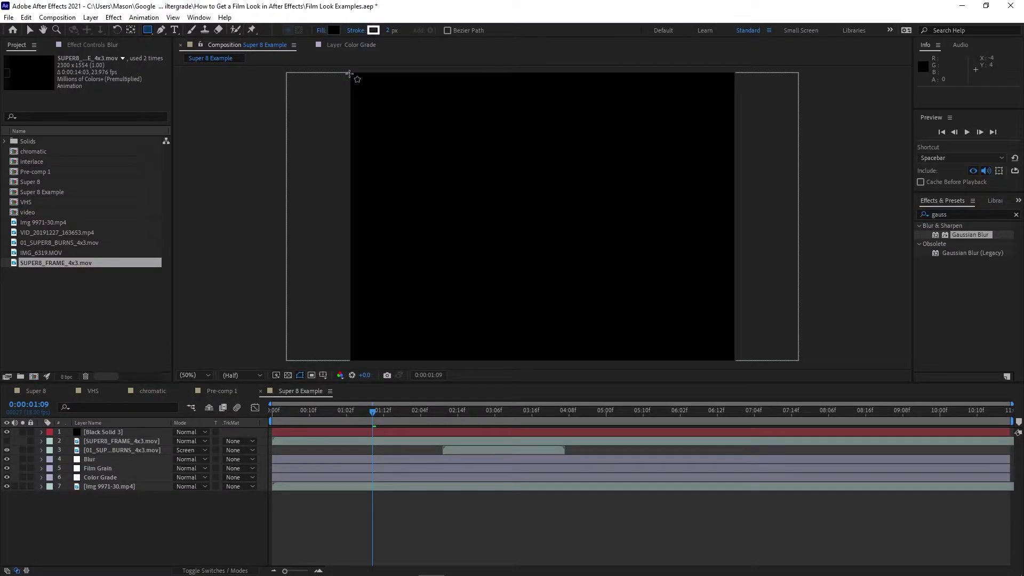
- Draw a rectangle shape covering the whole frame above the black solid and round its corners strongly
left_click_drag(338, 71, 766, 363)
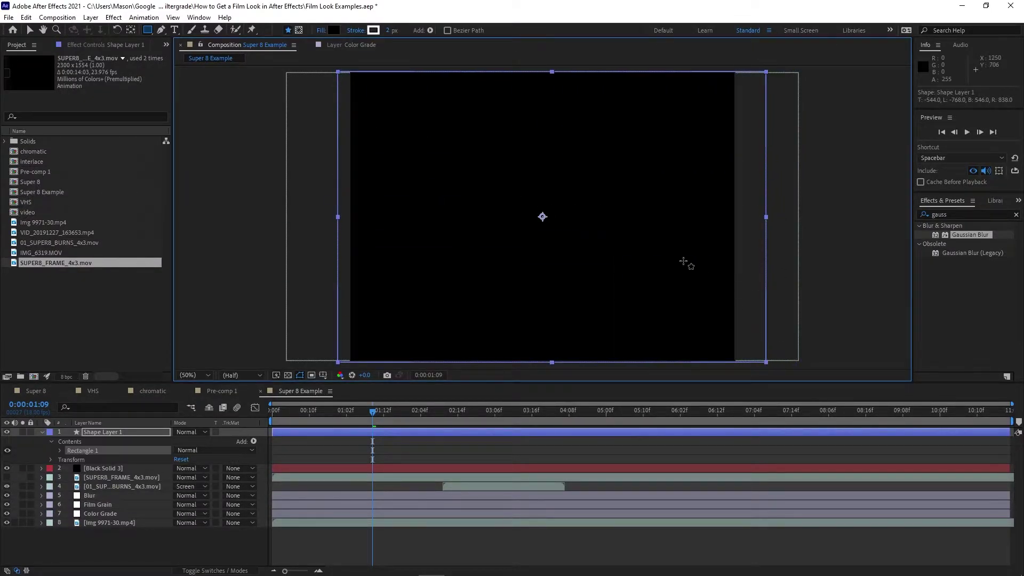
left_click(59, 450)
left_click(68, 460)
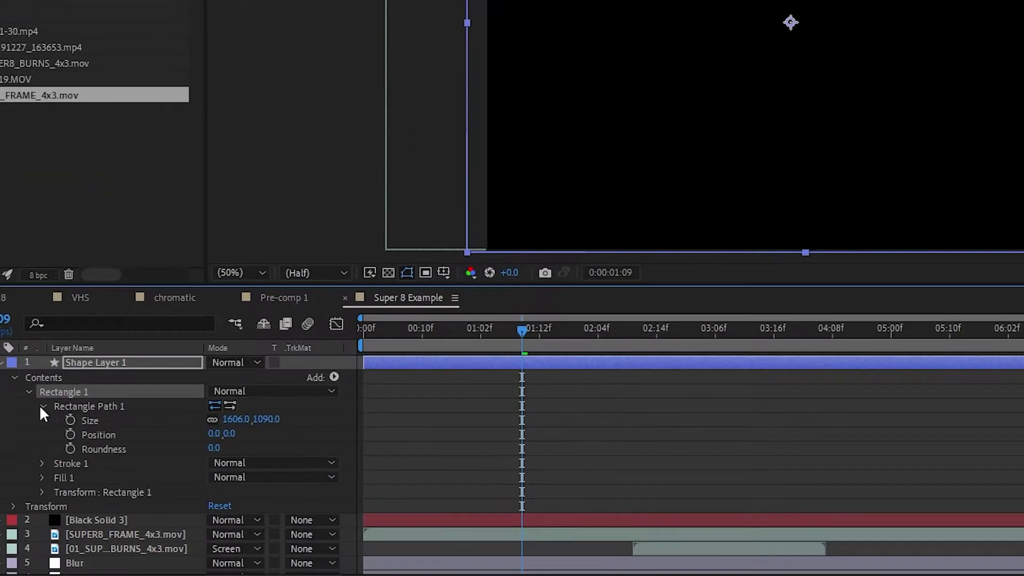
left_click_drag(210, 450, 335, 442)
key("u")
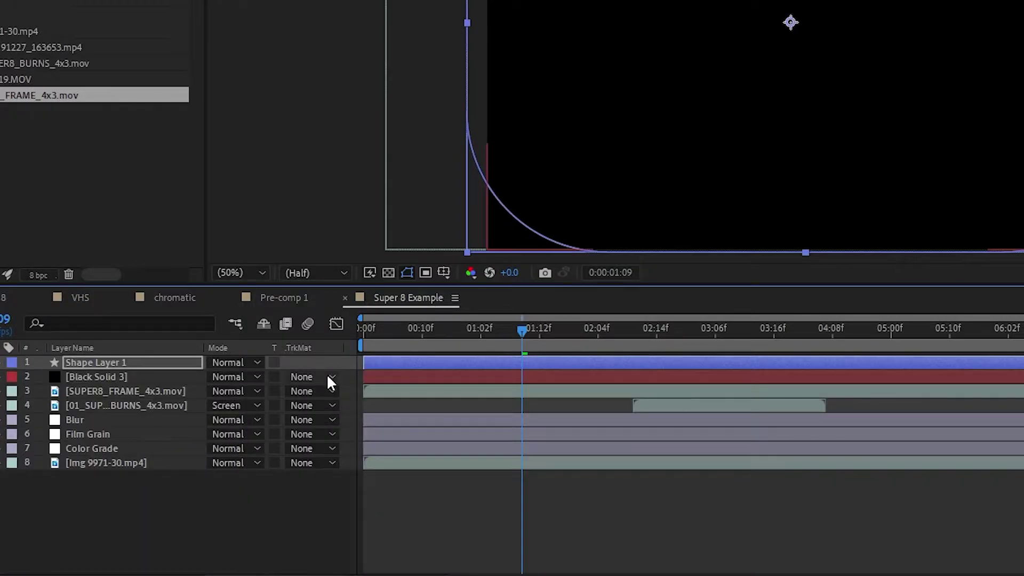
- Set the black solid's track matte to Alpha Inverted Matte "Shape Layer 1" and play back the composition from the start
left_click(328, 377)
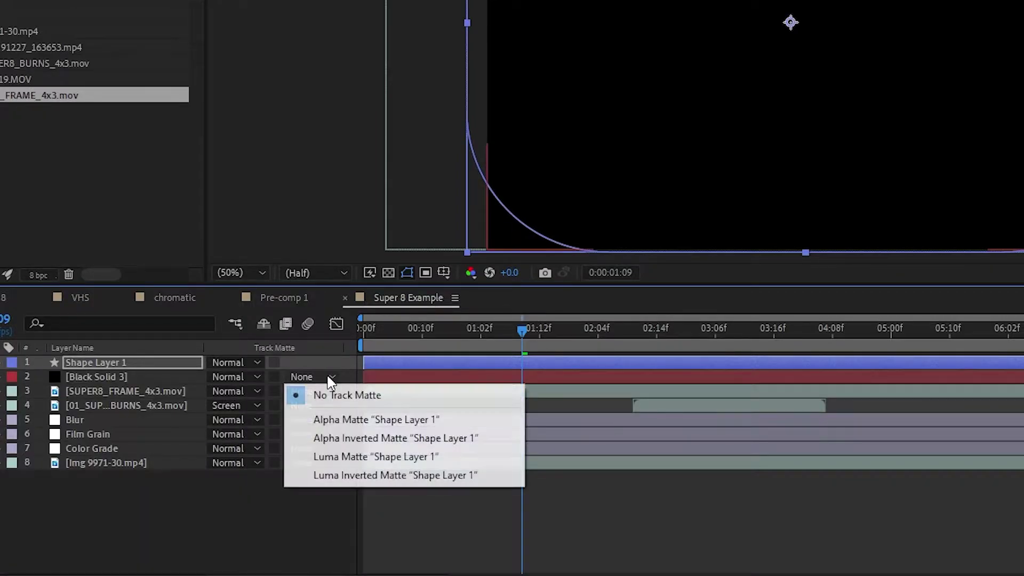
left_click(341, 437)
key("Page_Up")
key("Home")
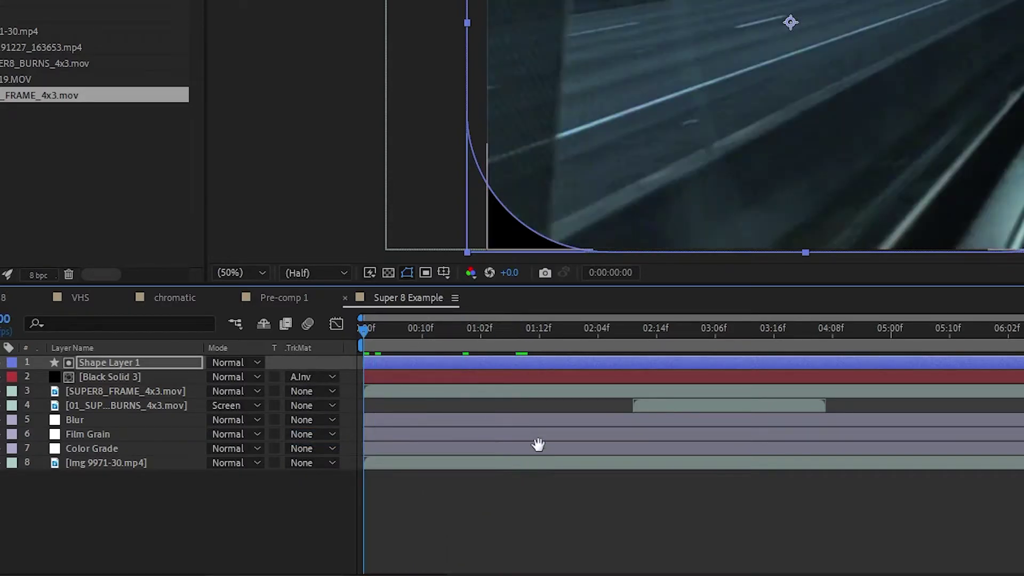
key("space")
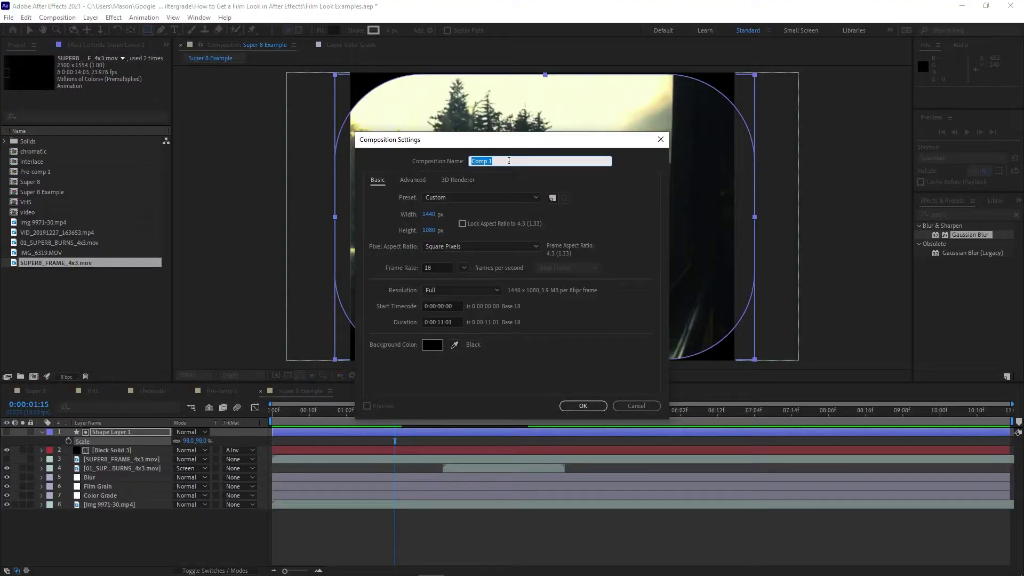
- Create a 1440 x 1080 px composition named VHS Example with a frame rate of 30 fps
type("VHS")
type(" Example")
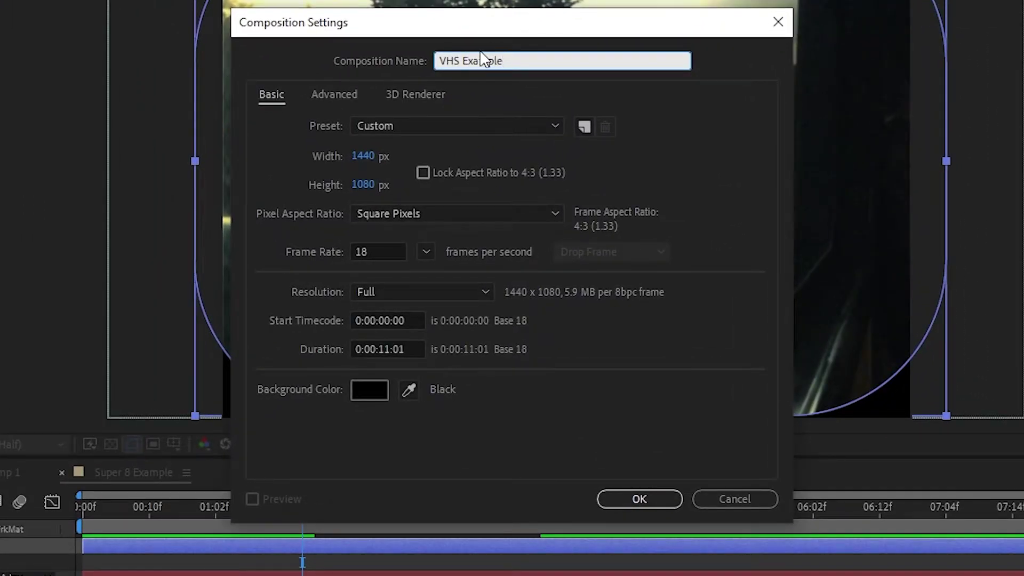
double_click(379, 252)
type("30")
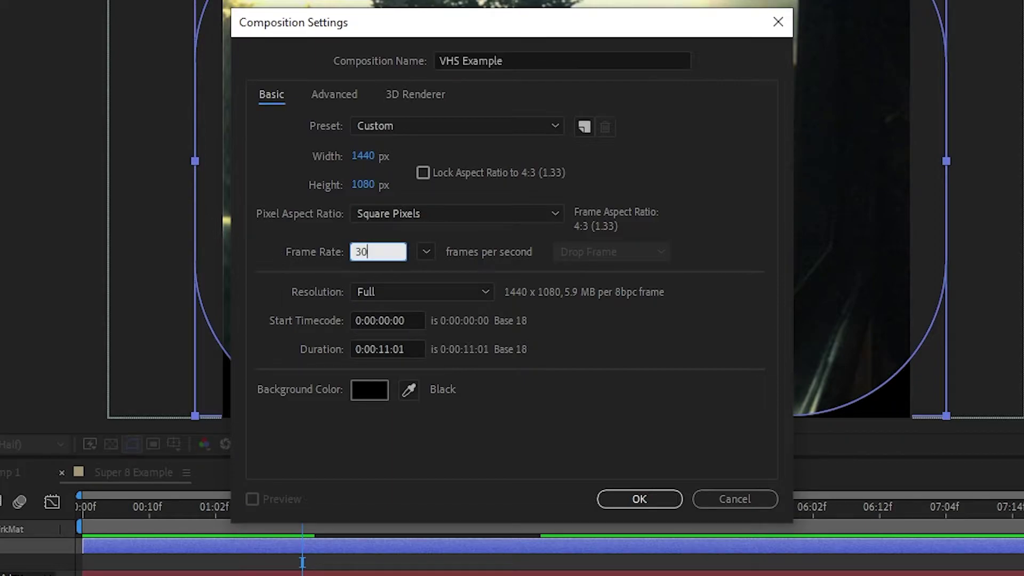
left_click(671, 384)
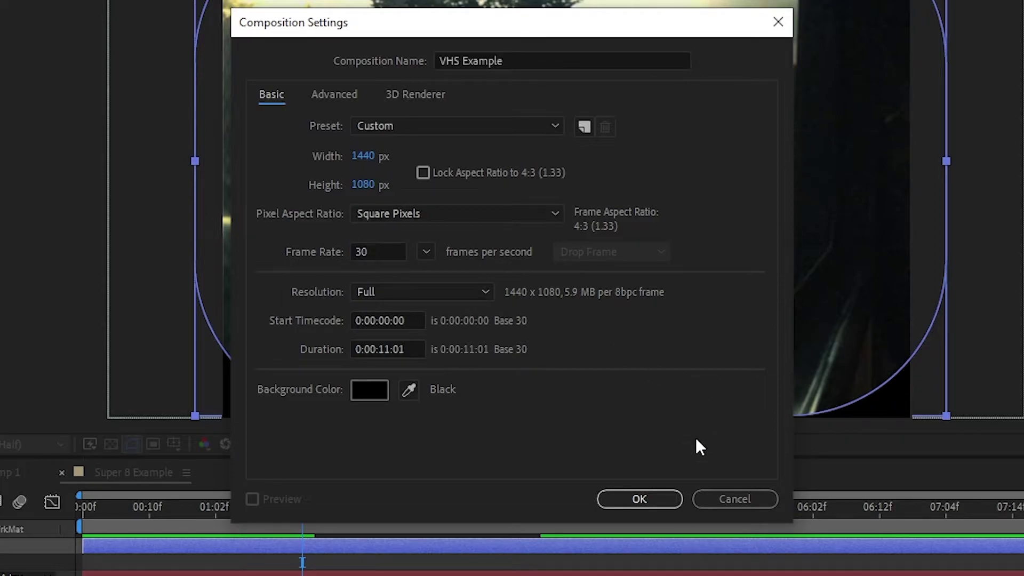
left_click(643, 500)
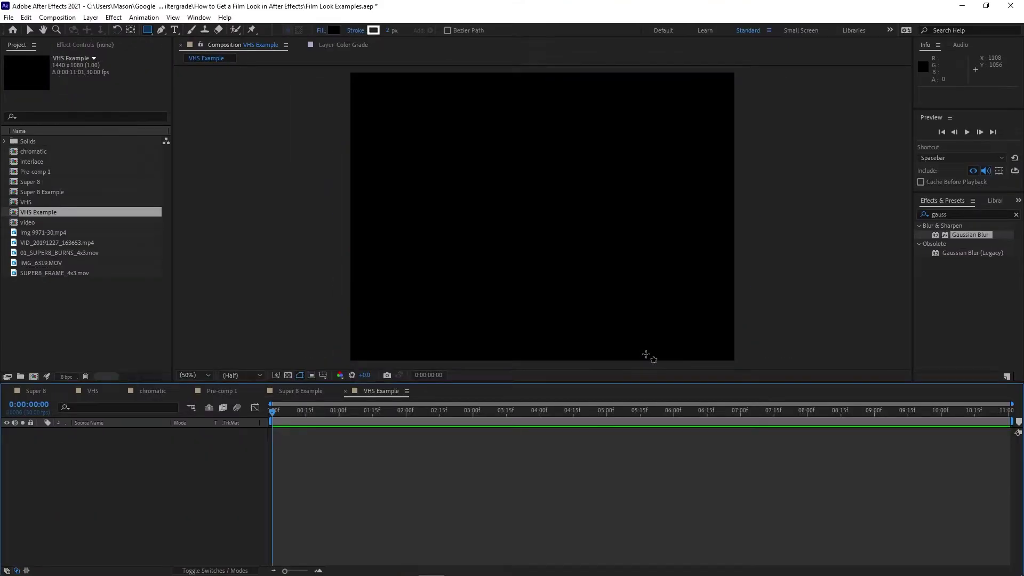
- Add Img 9971-30.mp4 to the VHS Example composition and create an adjustment layer above it
left_click_drag(34, 236, 177, 467)
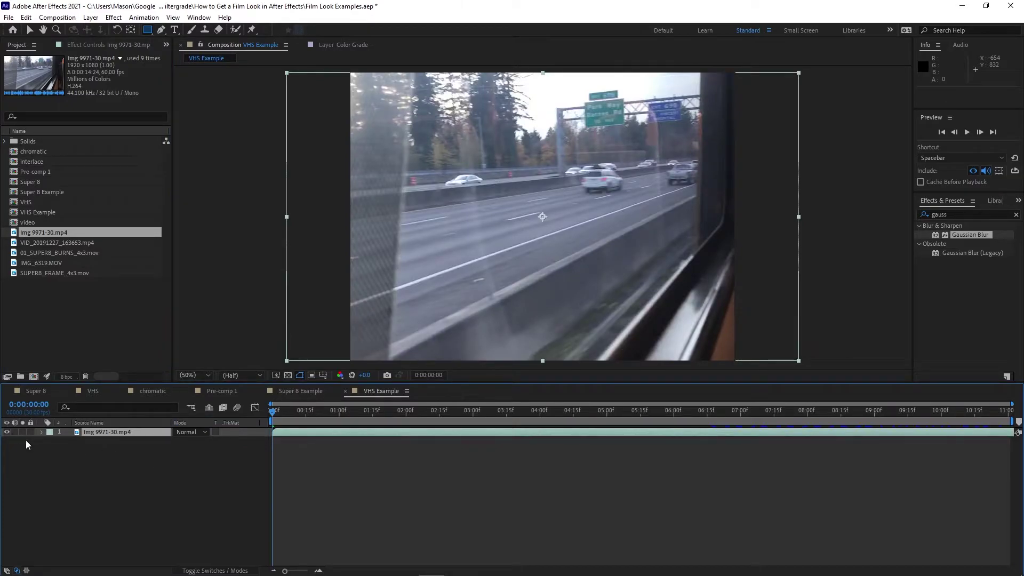
left_click(106, 469)
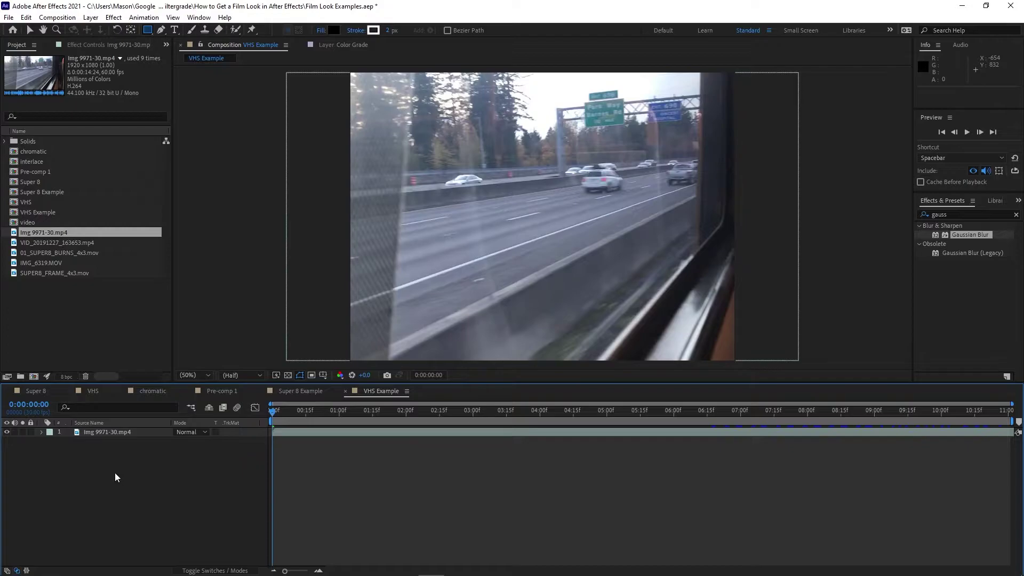
right_click(270, 459)
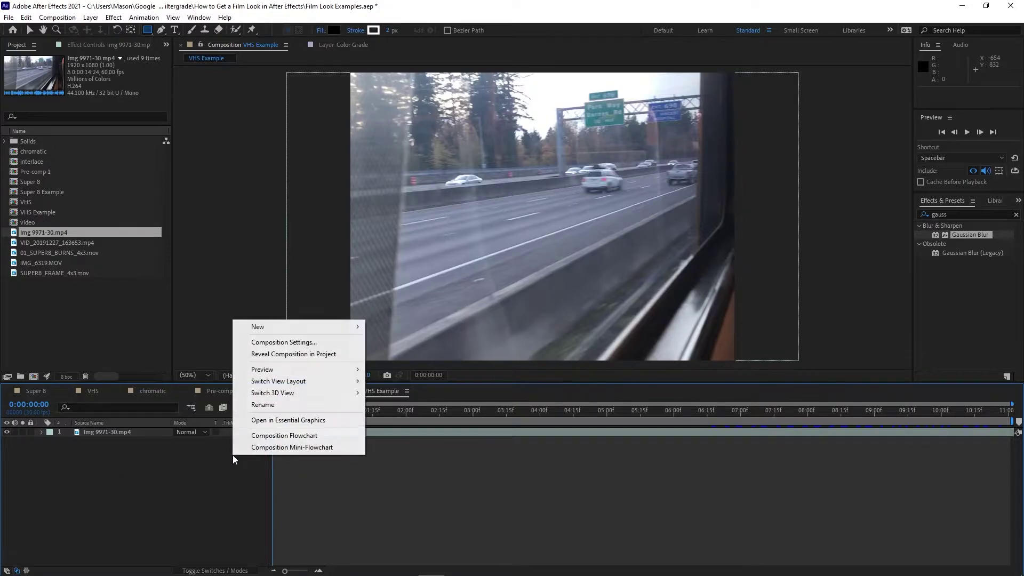
mouse_move(320, 327)
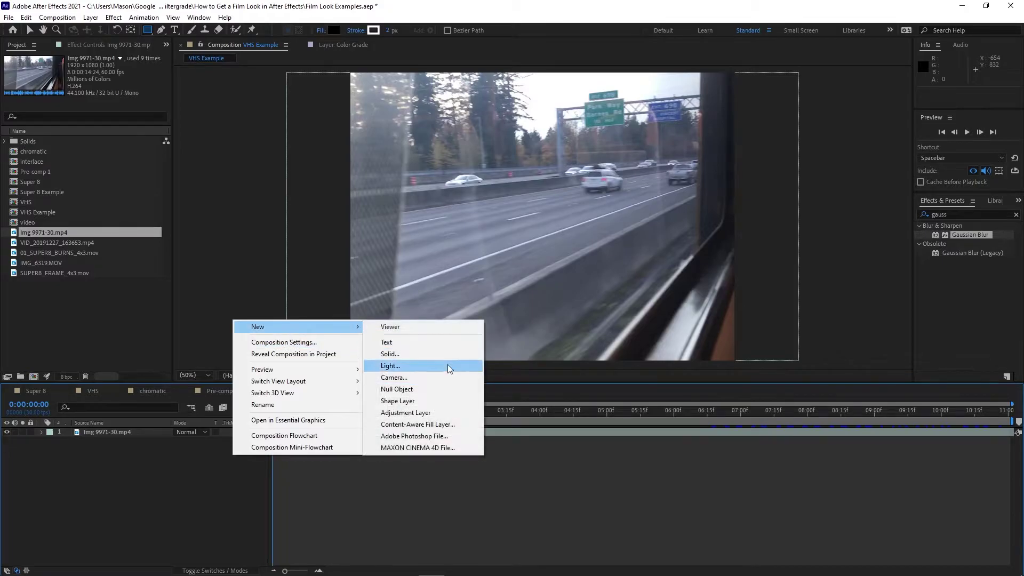
left_click(433, 413)
- Apply Fast Box Blur to the adjustment layer and raise its blur radius slightly to soften the footage
left_click_drag(976, 235, 825, 213)
type("blur")
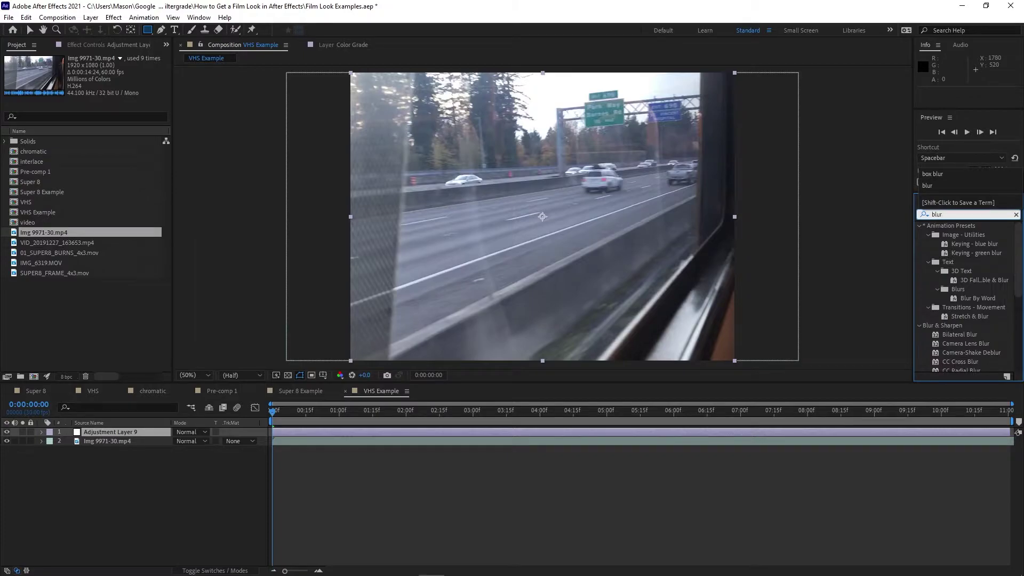
key("BackSpace")
key("BackSpace")
key("BackSpace")
key("BackSpace")
type("fast box")
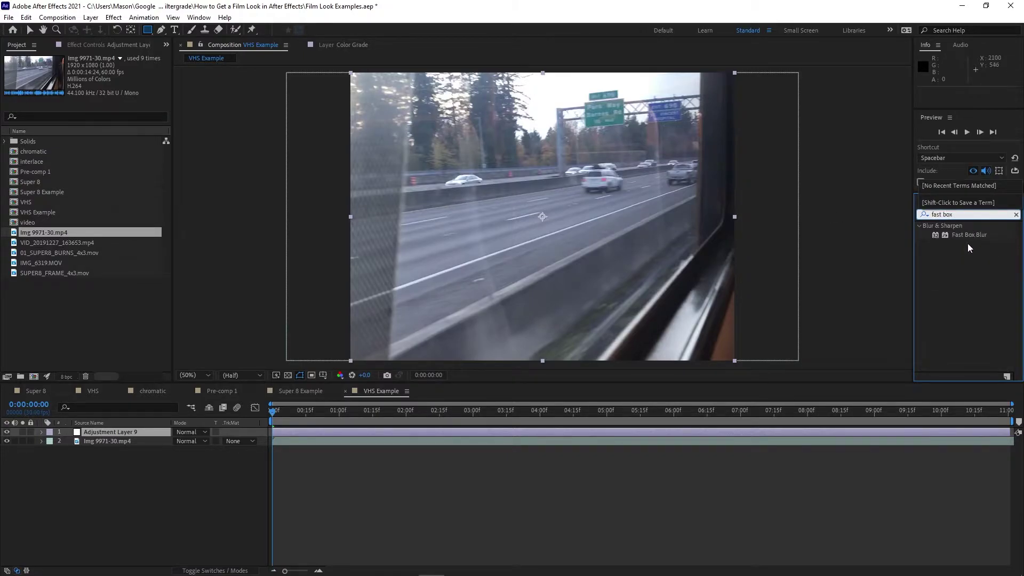
left_click_drag(969, 235, 493, 435)
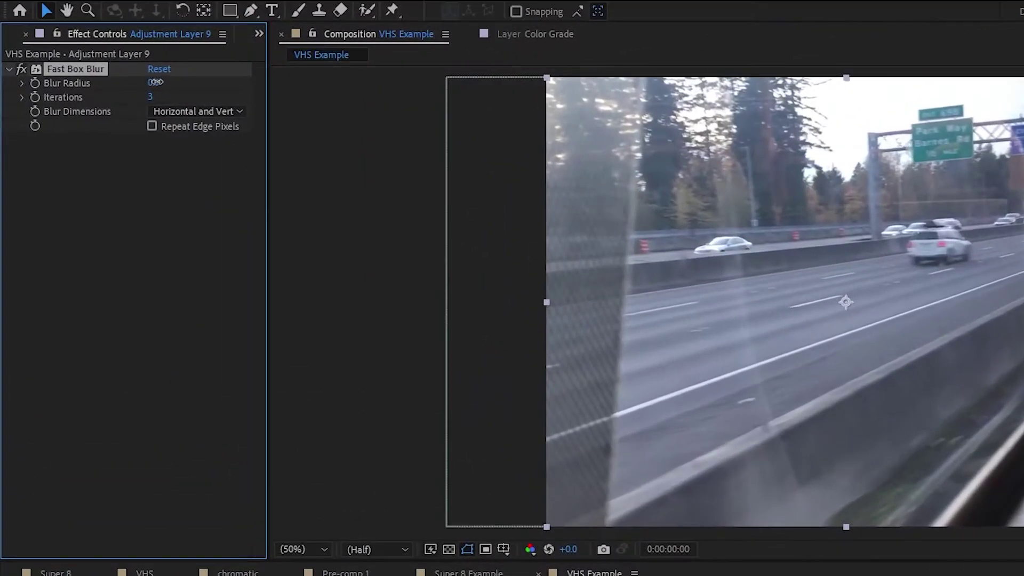
left_click_drag(98, 76, 109, 79)
left_click_drag(168, 88, 144, 89)
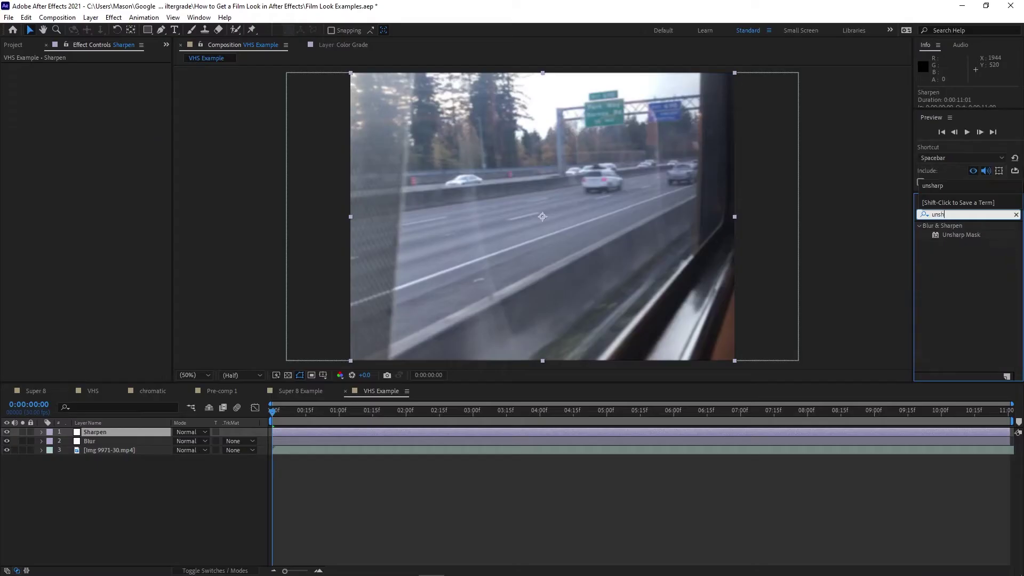
- Apply Unsharp Mask to the Sharpen layer, set its amount to 99, and play back the composition
left_click_drag(953, 240, 362, 433)
left_click_drag(100, 81, 361, 96)
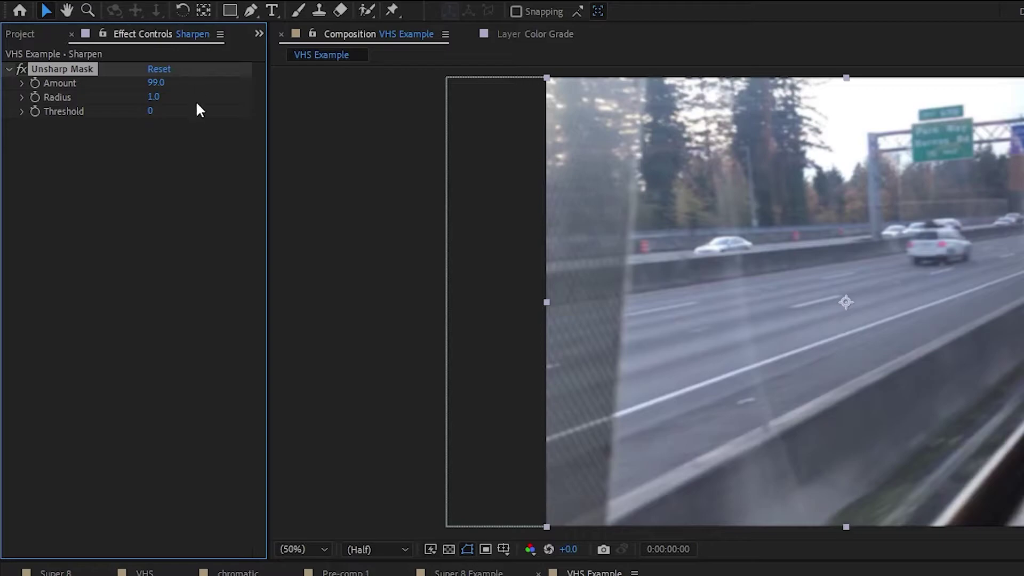
key("space")
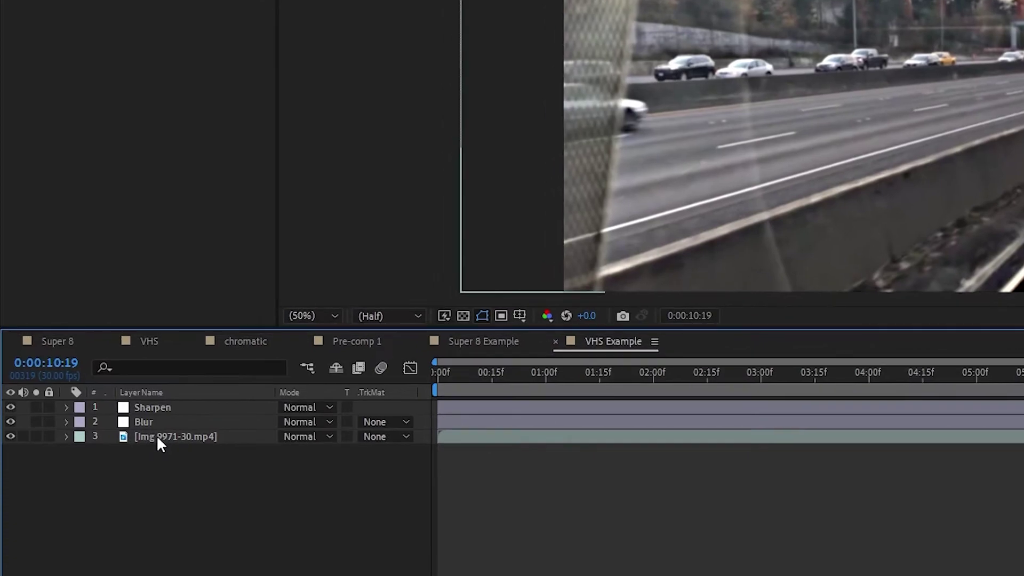
- Duplicate the Img 9971-30.mp4 layer three times
left_click(157, 438)
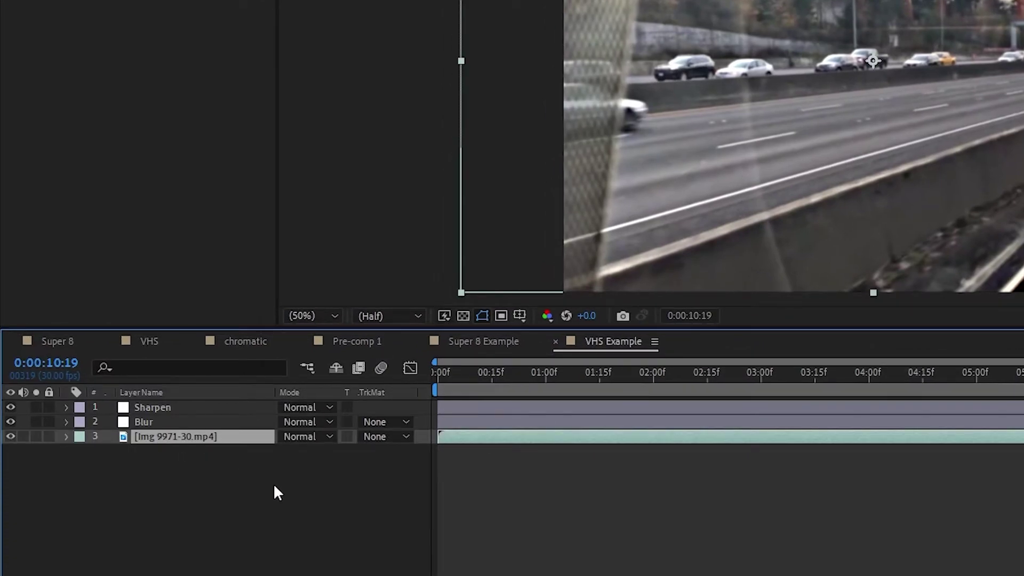
key("ctrl+d")
key("ctrl+d")
key("ctrl+d")
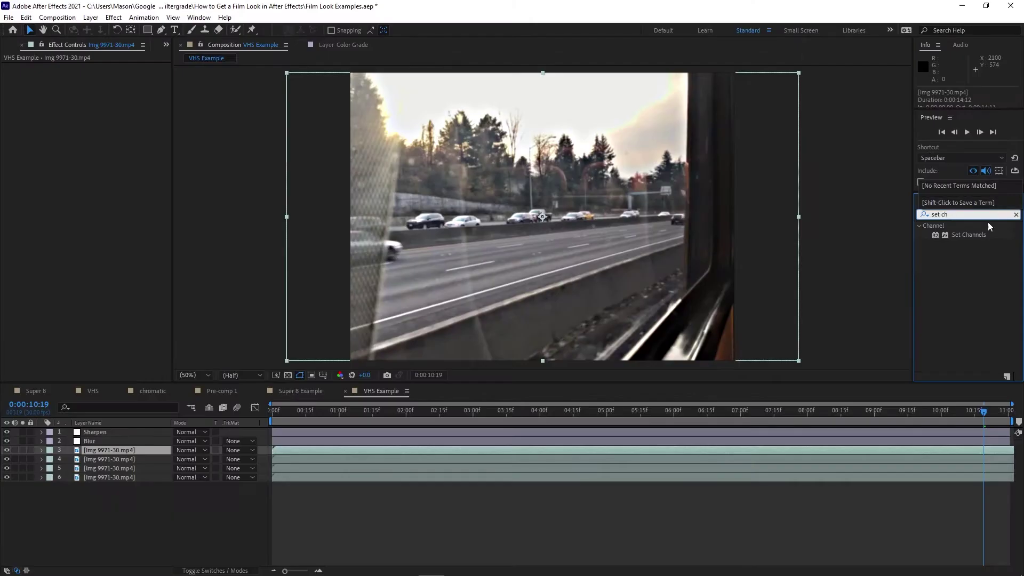
- Apply Set Channels to the topmost footage copy and set its green and blue channels to Off
left_click_drag(969, 235, 130, 452)
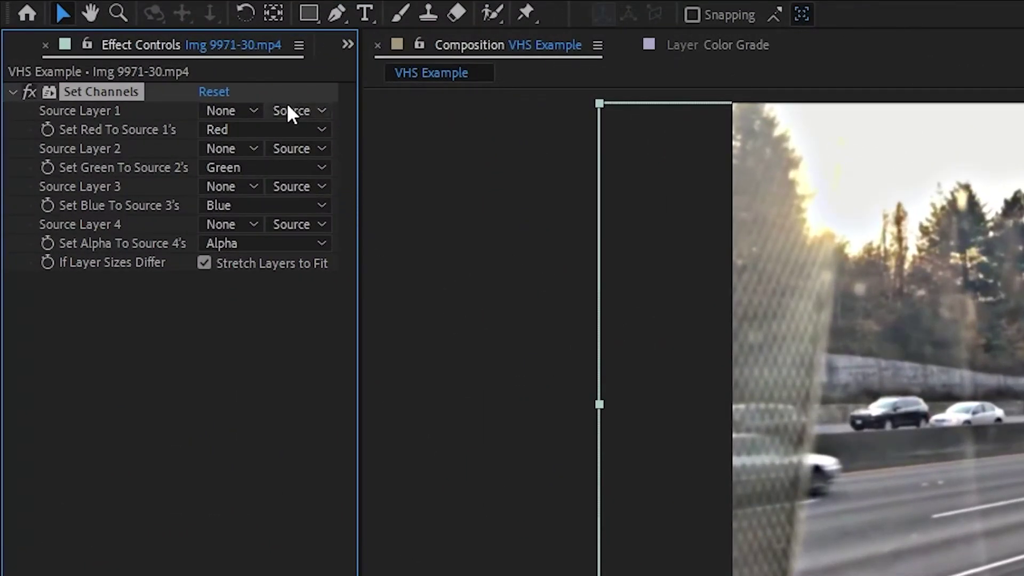
left_click(242, 162)
left_click(287, 412)
left_click(233, 204)
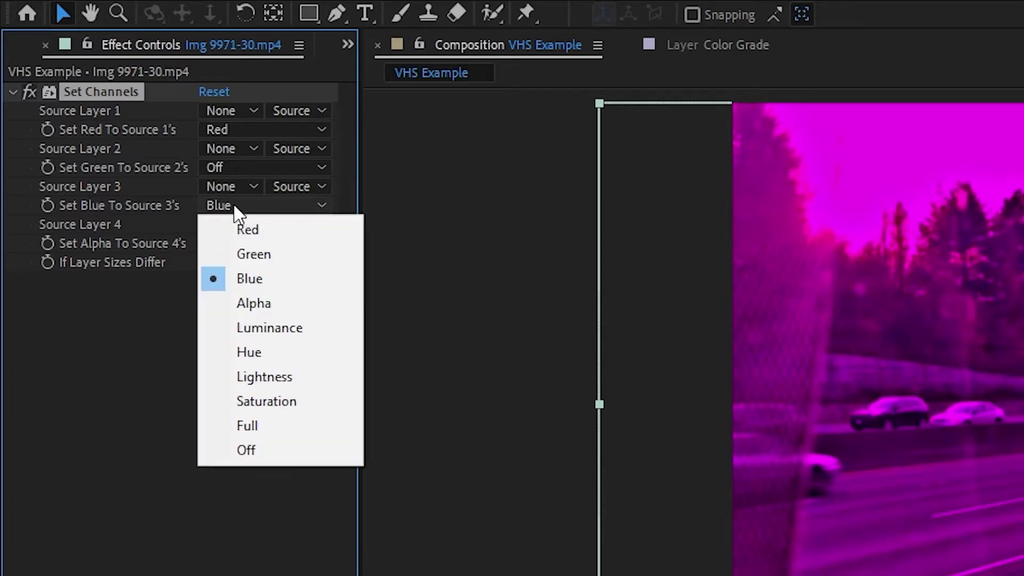
left_click(254, 449)
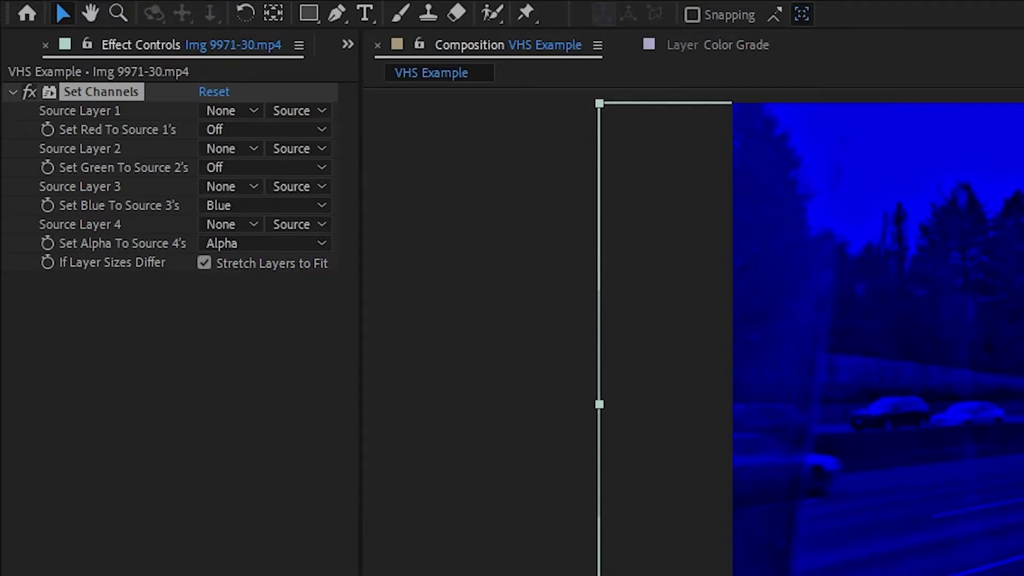
- Pre-compose the three separated color channel layers as RGB Pre-comp
right_click(114, 463)
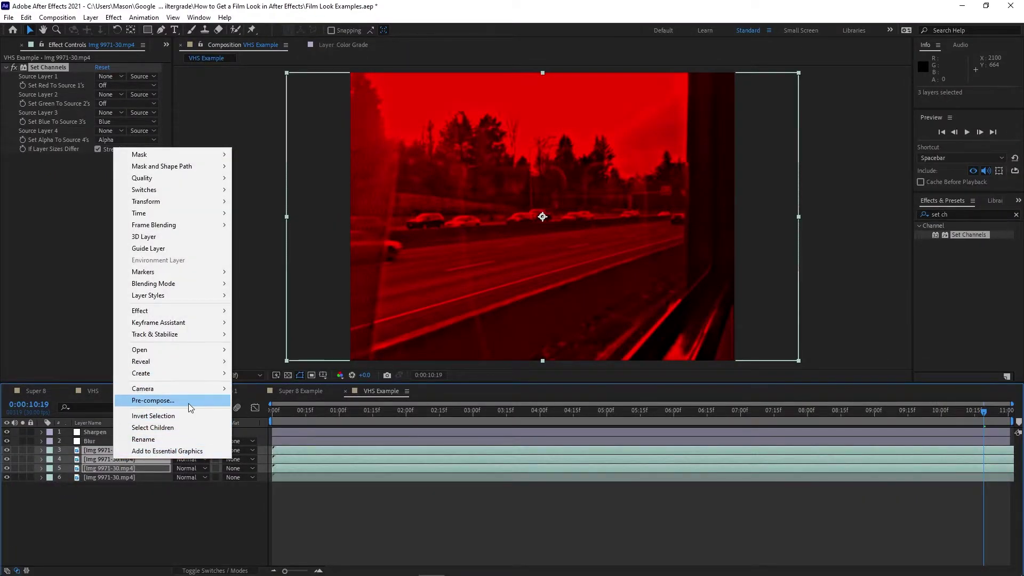
left_click(152, 400)
type("RGB Pre-comp")
left_click(538, 351)
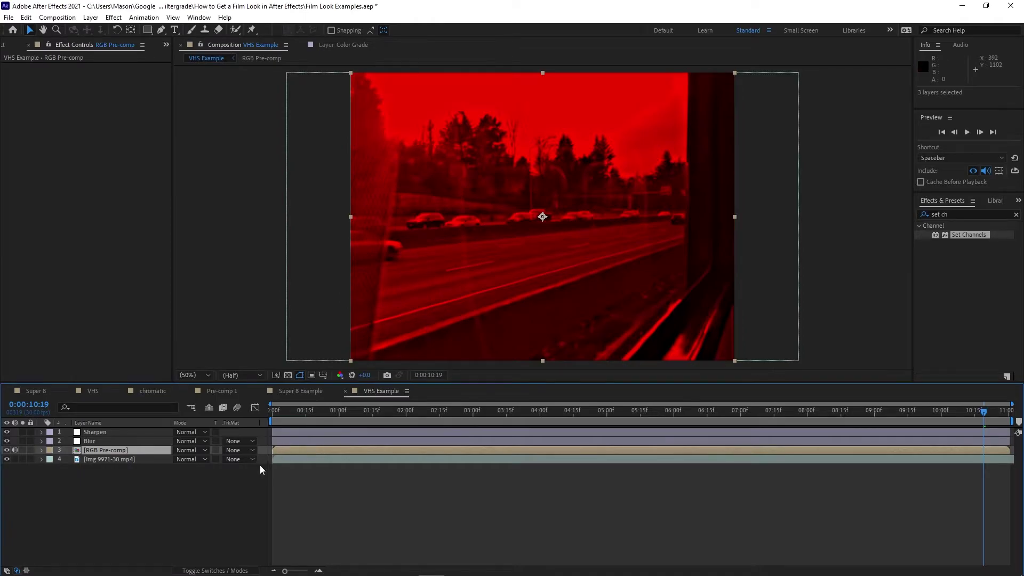
- Set the blending mode of all three layers in RGB Pre-comp to Add and return to VHS Example
left_click(187, 432)
left_click(224, 221)
left_click(186, 442)
left_click(223, 221)
left_click(187, 450)
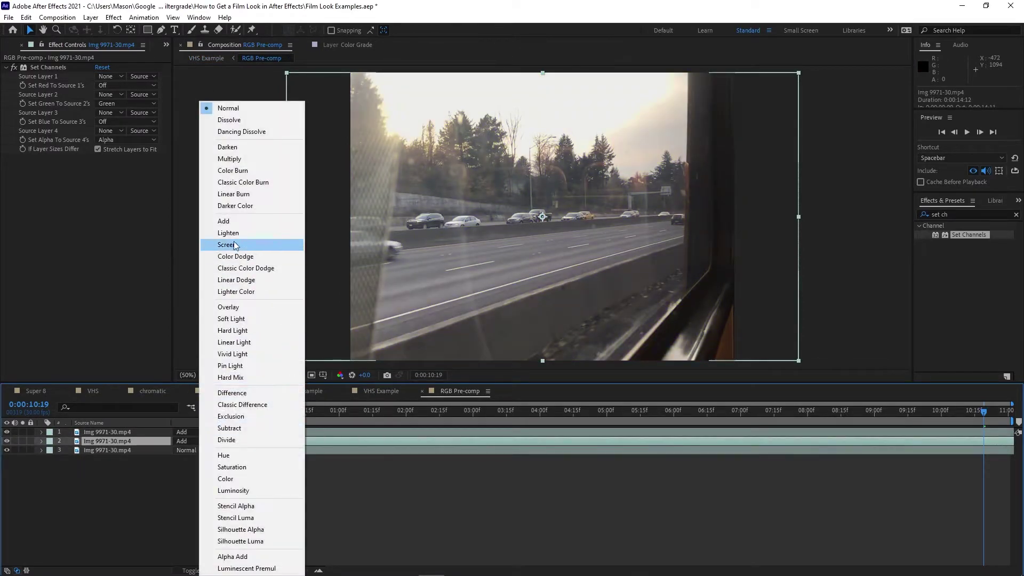
left_click(224, 221)
key("shift+comma")
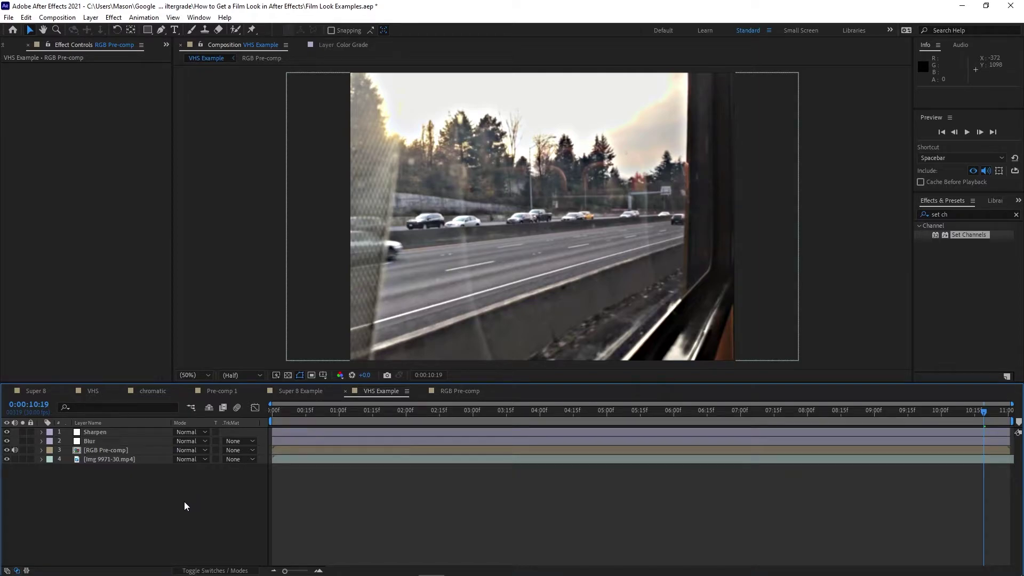
- Duplicate the bottom Img 9971-30.mp4 layer and apply Find Edges with Invert enabled to the upper copy
key("ctrl+Down")
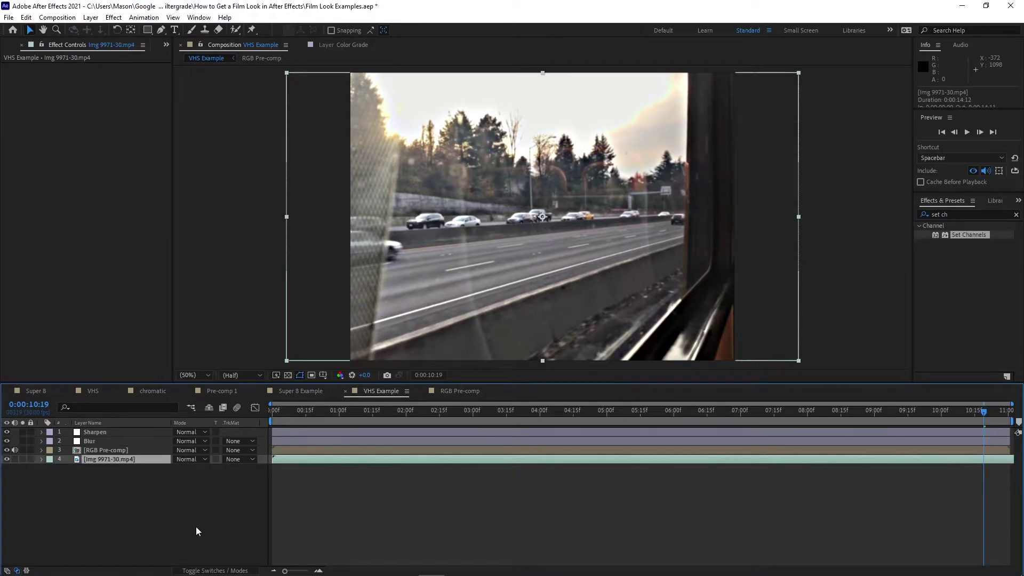
key("ctrl+d")
left_click(955, 214)
type("find edges")
left_click_drag(963, 242, 136, 462)
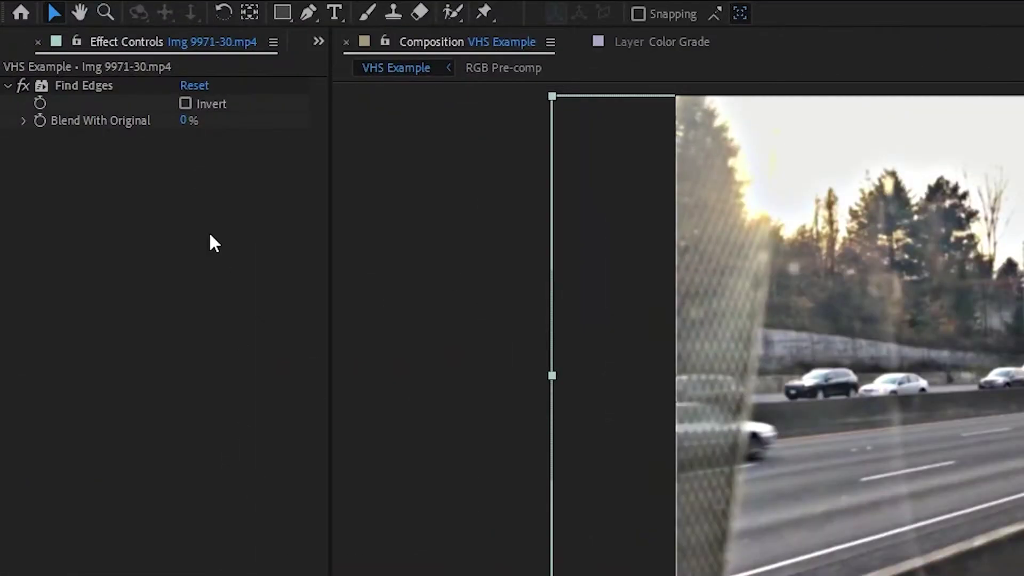
left_click(185, 104)
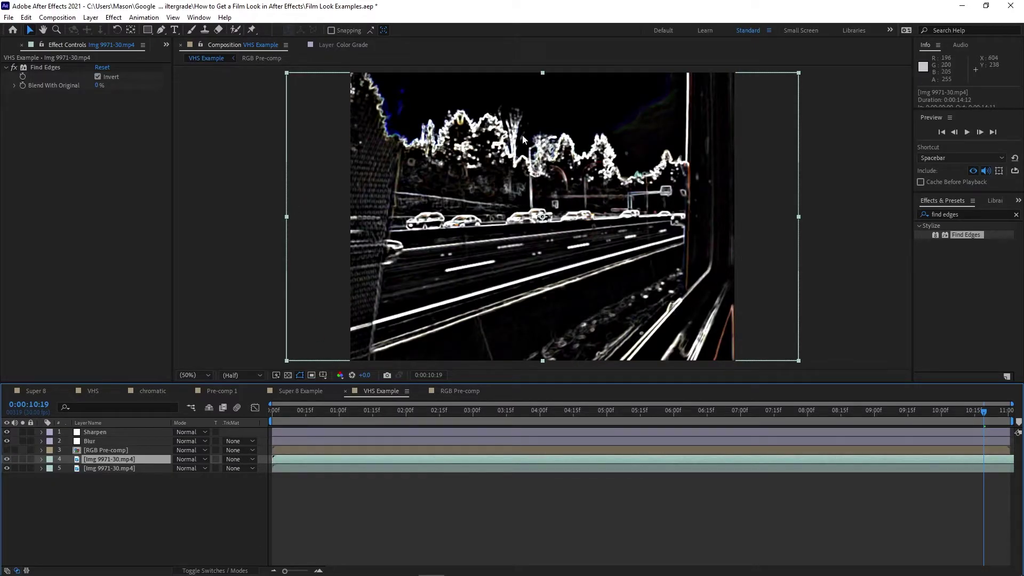
left_click(101, 79)
left_click(101, 78)
- Place the Find Edges layer above the visible RGB Pre-comp and use it as the pre-comp's luma matte
left_click(7, 449)
left_click_drag(107, 459, 104, 451)
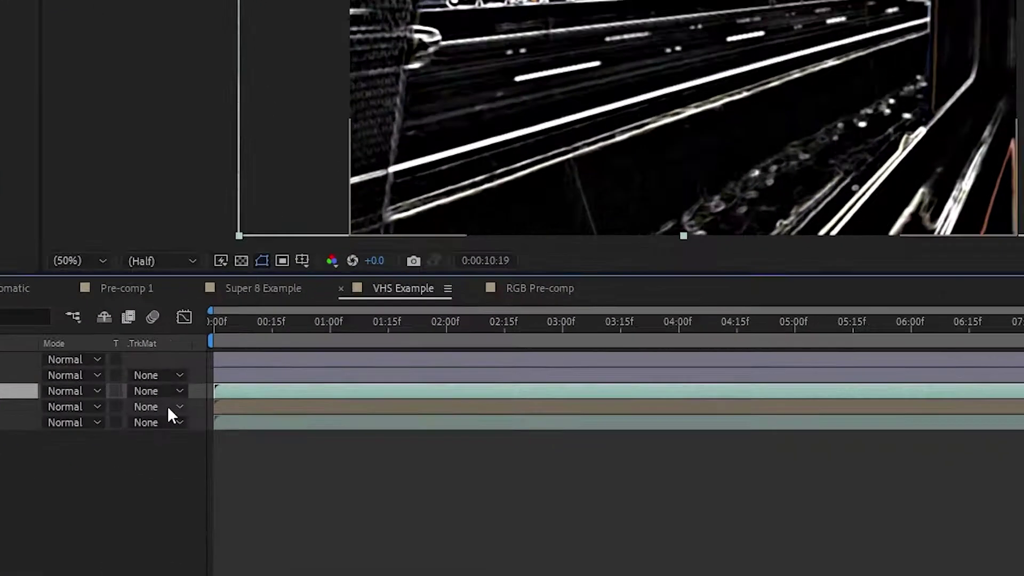
left_click(246, 459)
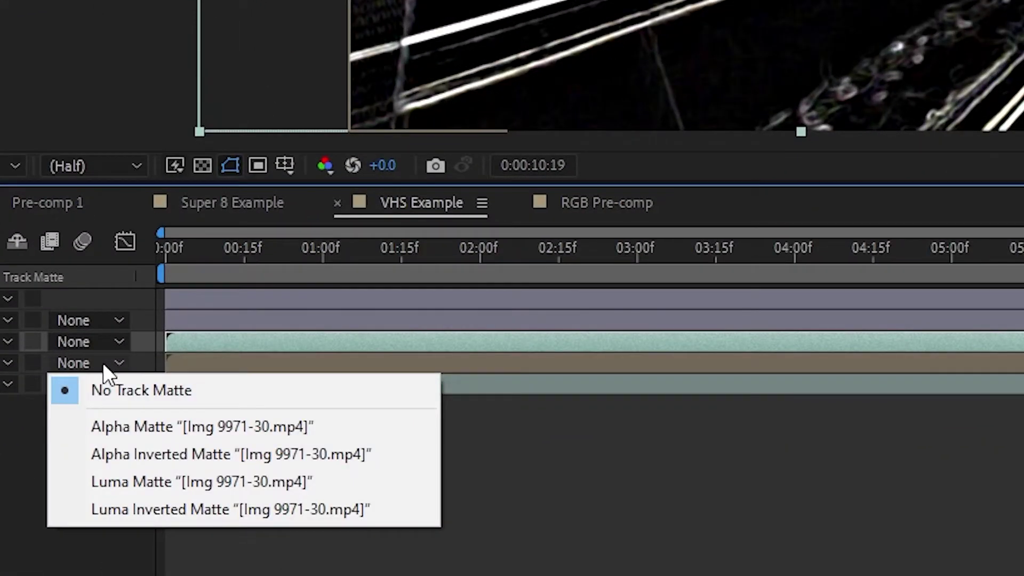
left_click(155, 482)
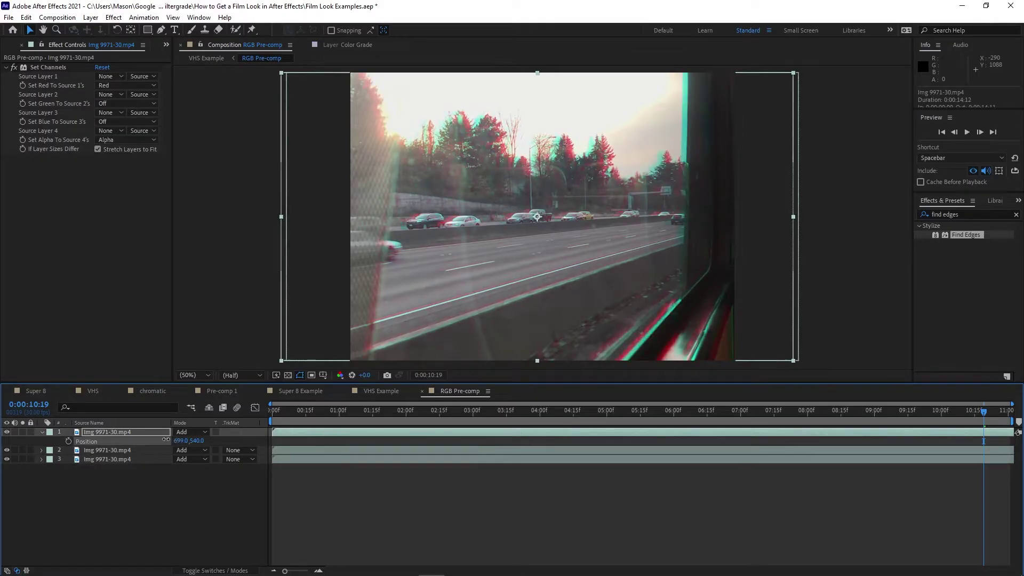
- Offset the channel layers in RGB Pre-comp horizontally, with X positions of 710, 731 and 741 from top layer to bottom
left_click_drag(166, 439, 181, 466)
left_click(171, 449)
key("p")
left_click(137, 468)
key("p")
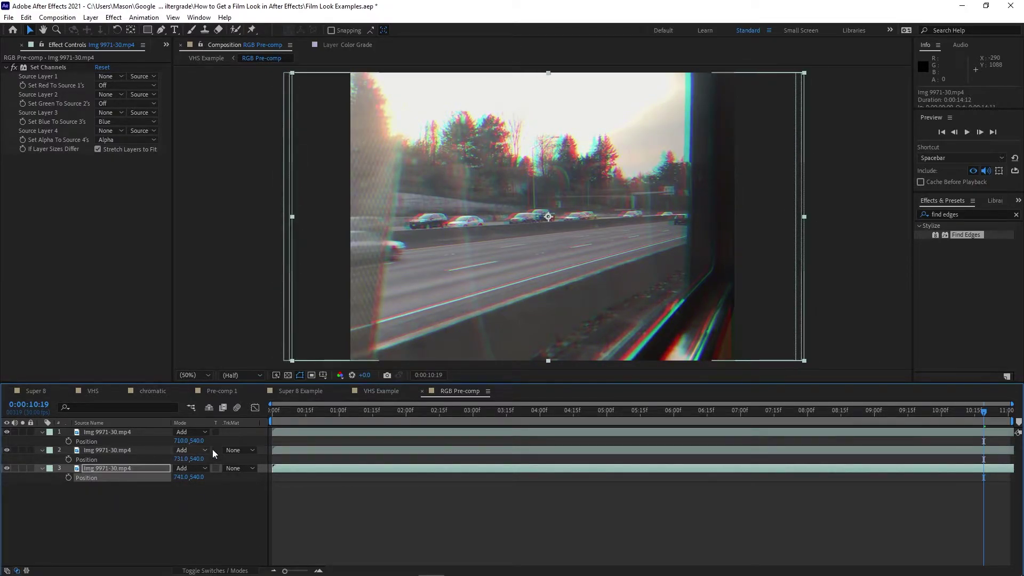
- Return to the VHS Example composition and play it back from near the start
left_click(388, 393)
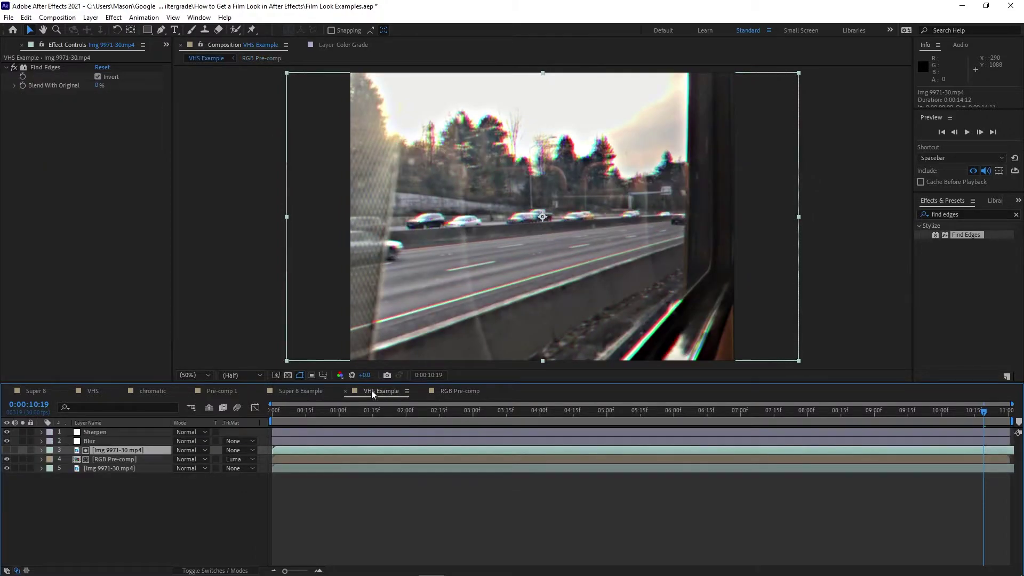
left_click_drag(346, 414, 130, 416)
key("space")
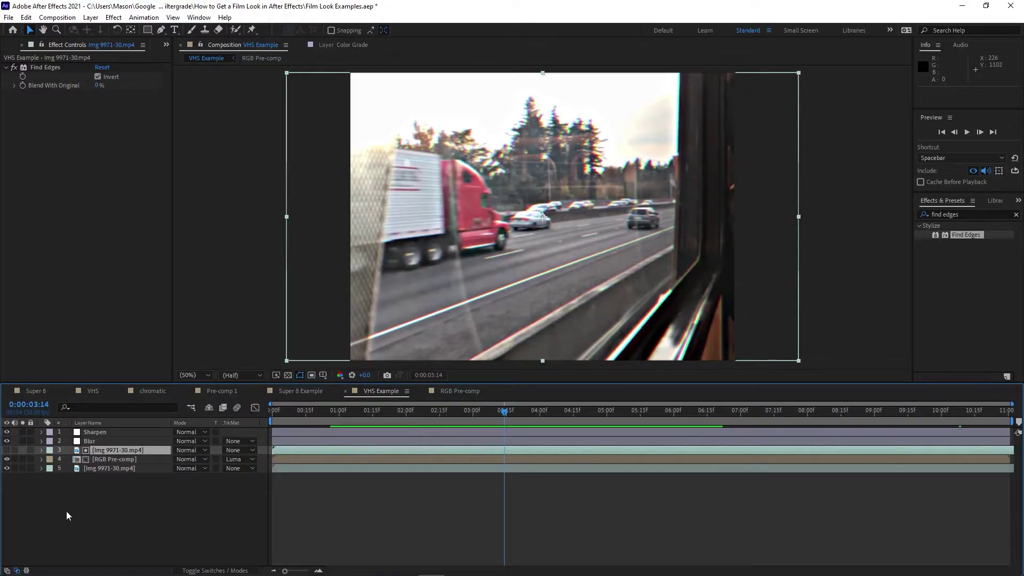
- Duplicate the bottom Img 9971-30.mp4 layer and pre-compose the upper copy as Interlacing, leaving all attributes in VHS Example
left_click(106, 469)
key("ctrl+d")
right_click(115, 469)
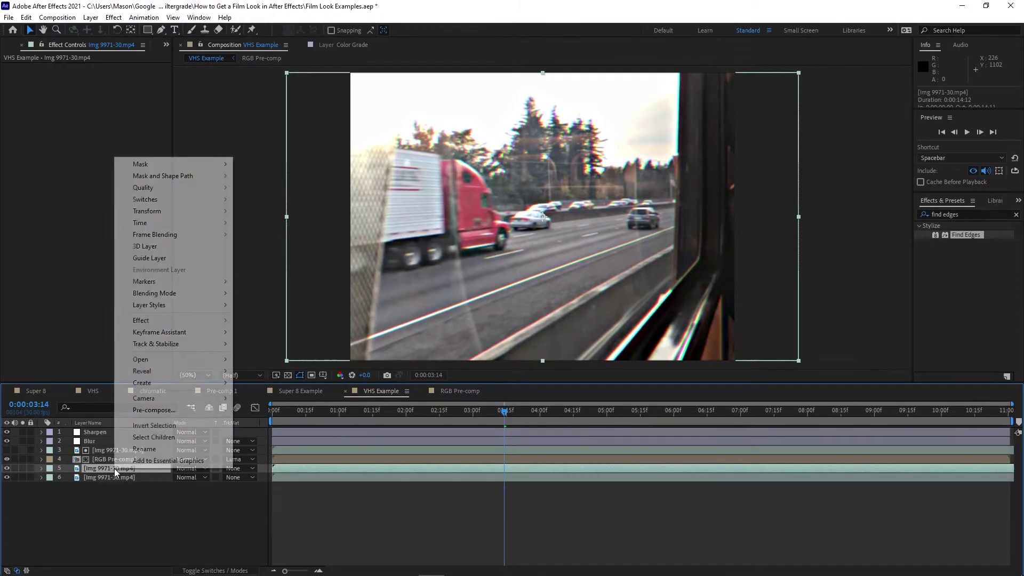
left_click(154, 410)
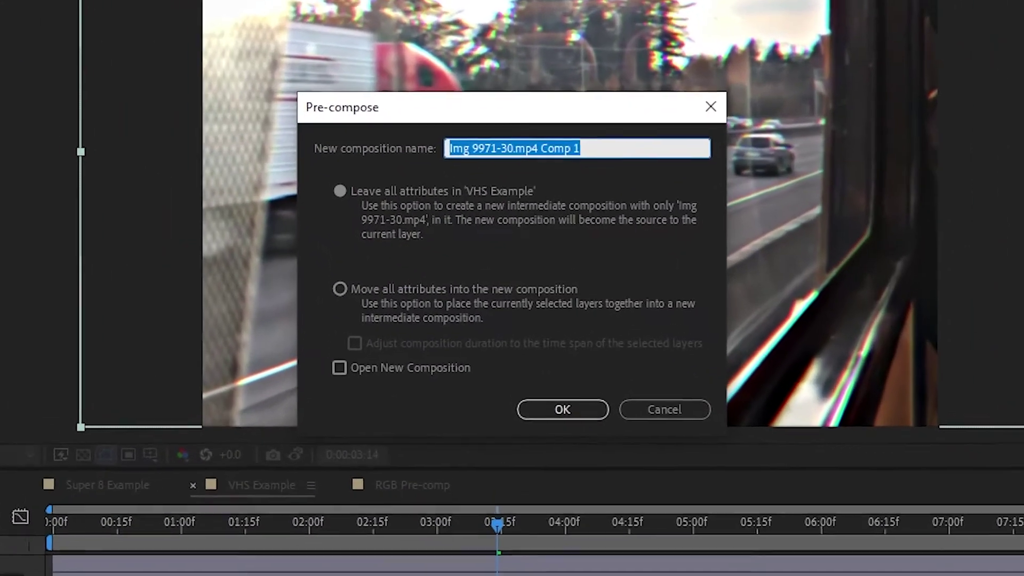
type("Interlacing")
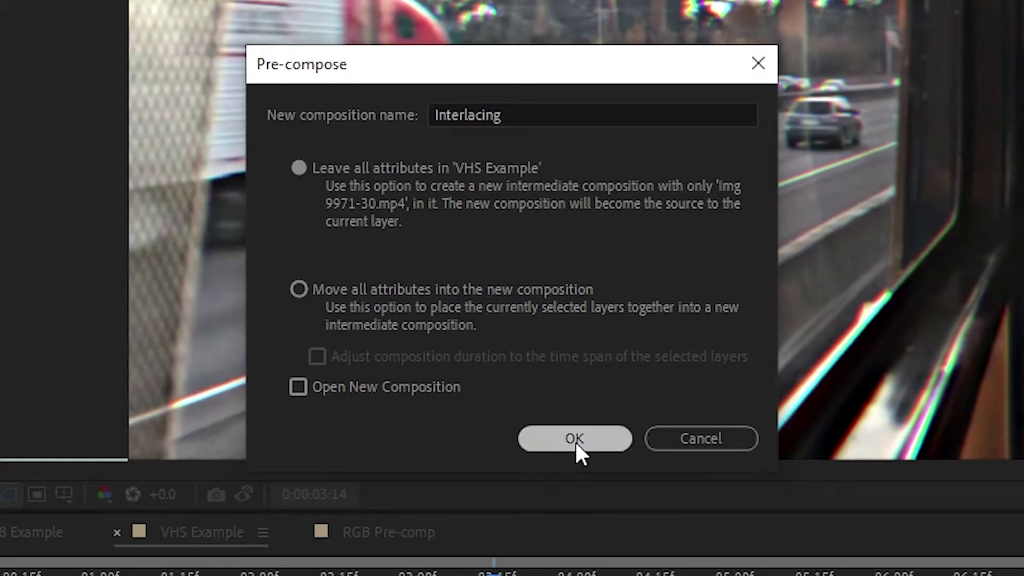
left_click(576, 443)
- Apply the Venetian Blinds effect to the Interlacing layer and hide the original footage layer beneath it
type("venet")
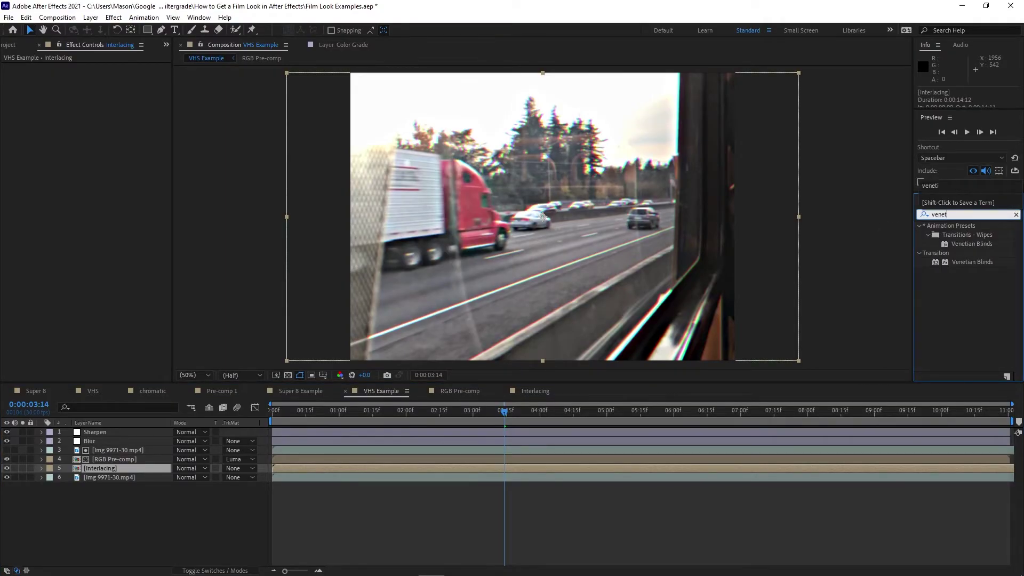
left_click_drag(971, 264, 107, 471)
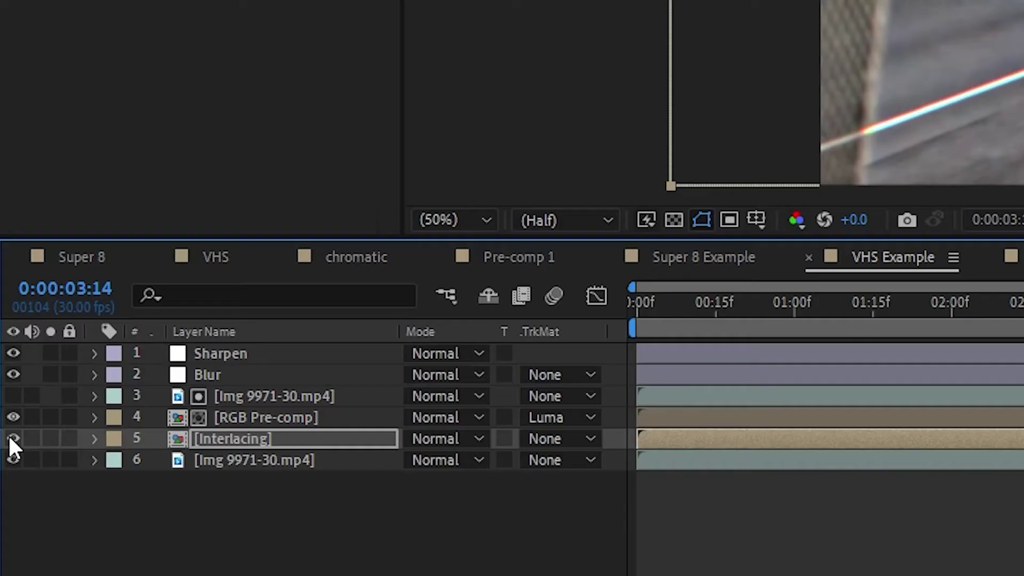
left_click(7, 477)
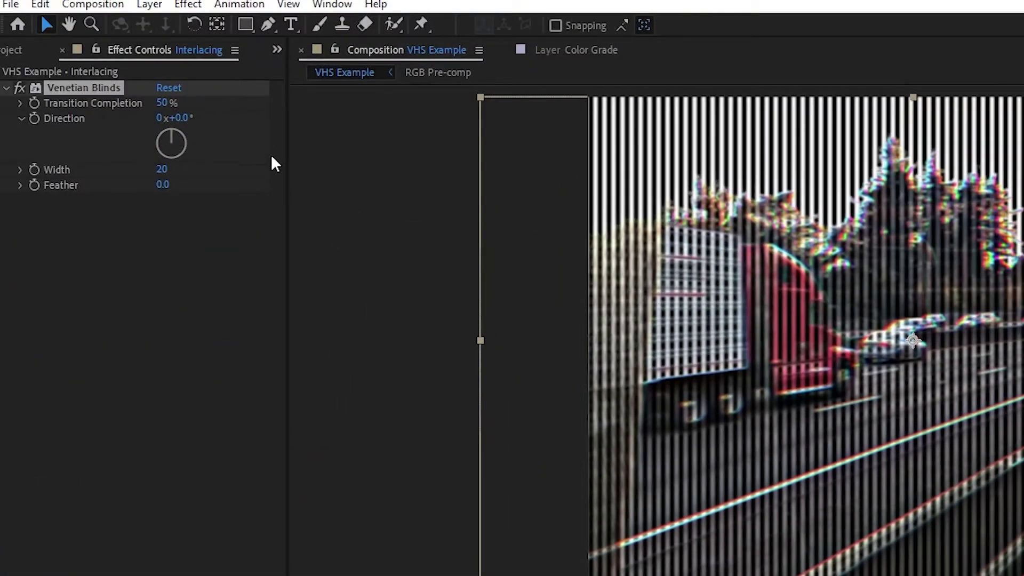
- Set the Venetian Blinds direction to 90° and its width to 5
left_click(183, 119)
type("90")
key("Return")
left_click_drag(164, 174, 108, 172)
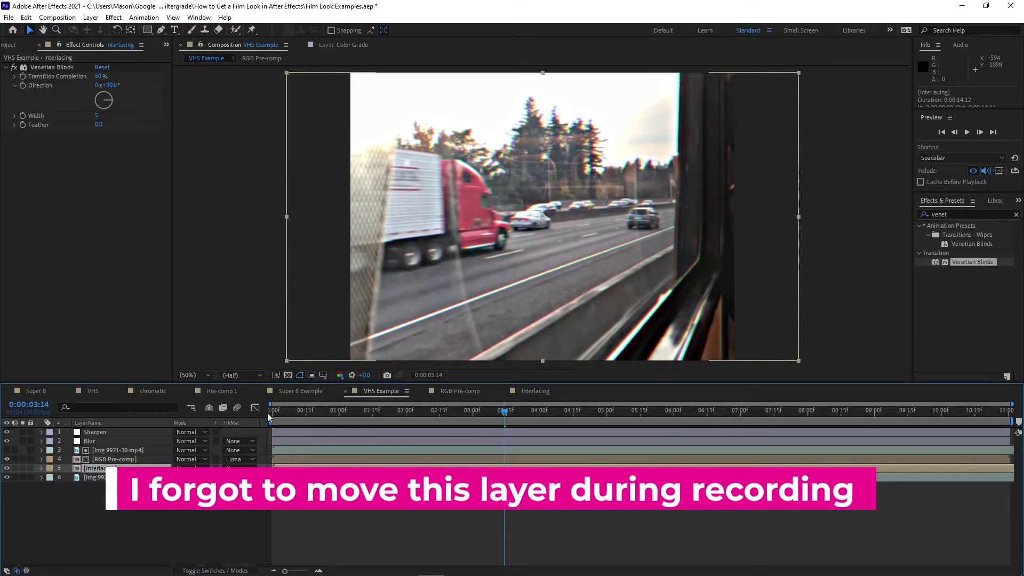
- Shift the Interlacing layer slightly earlier in the timeline
left_click_drag(340, 465, 373, 440)
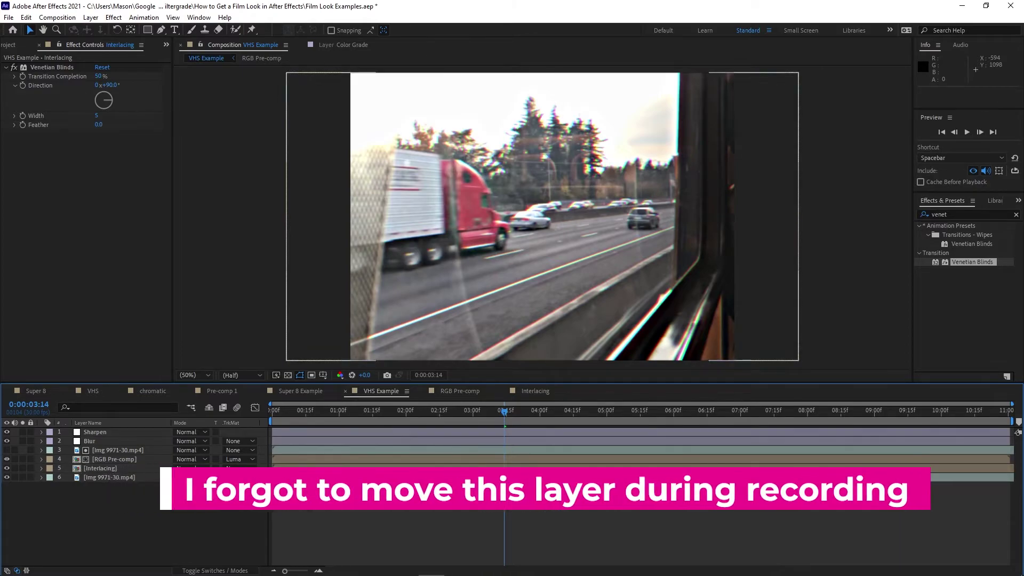
left_click(288, 470)
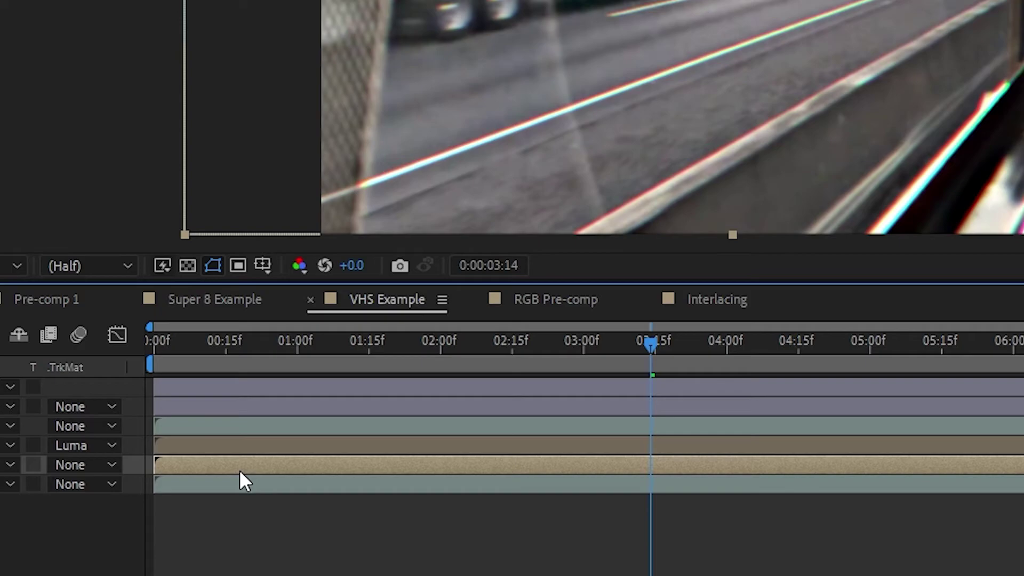
left_click_drag(239, 469, 235, 471)
- Inspect the interlacing lines up close around 0:00:01:07 and set the Venetian Blinds width to 4
left_click_drag(537, 352, 118, 343)
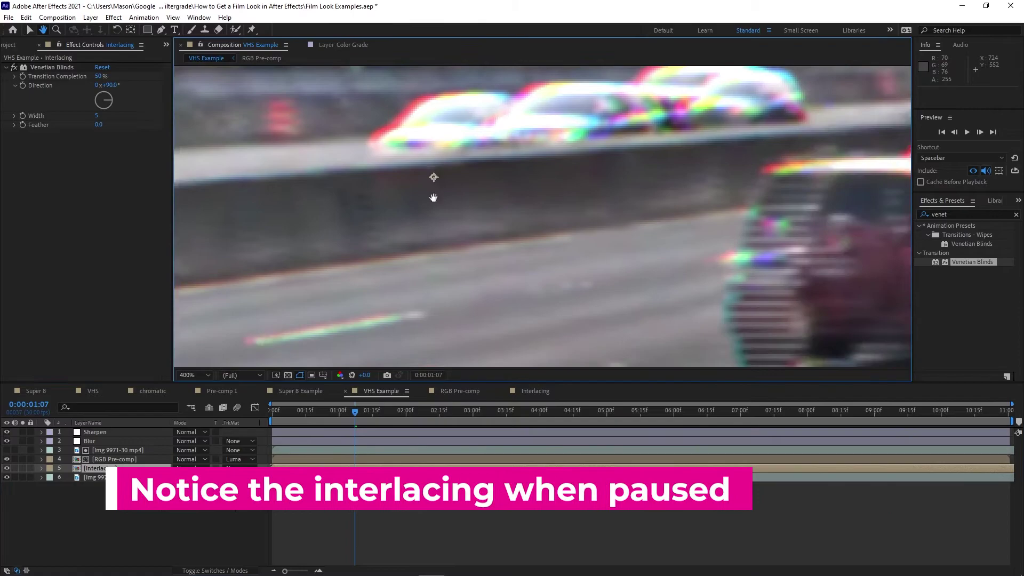
left_click_drag(433, 198, 230, 115)
left_click_drag(480, 158, 464, 171)
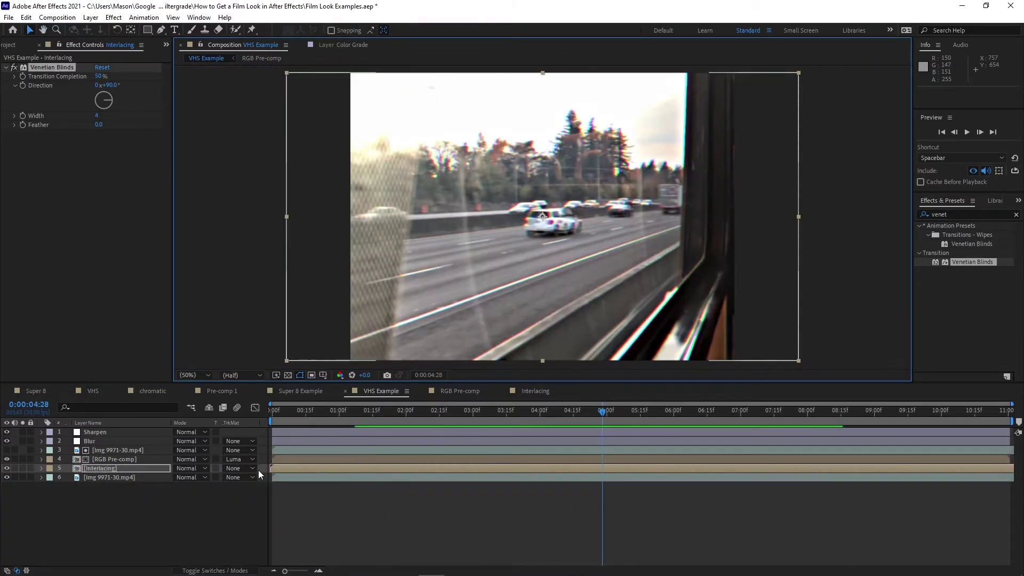
- Add an adjustment layer named Color Grade above the other layers and apply Lumetri Color to it
left_click(142, 501)
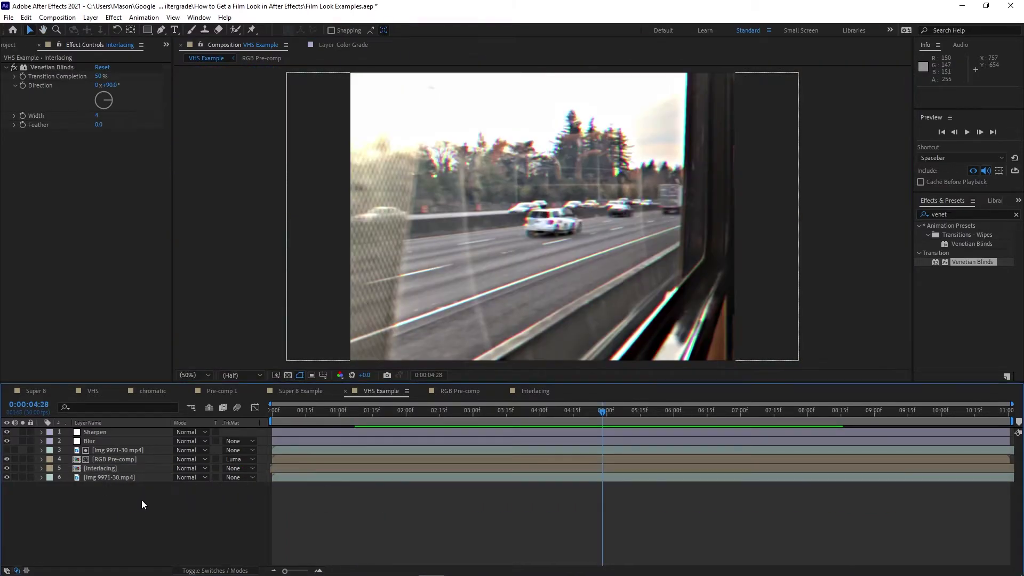
right_click(142, 500)
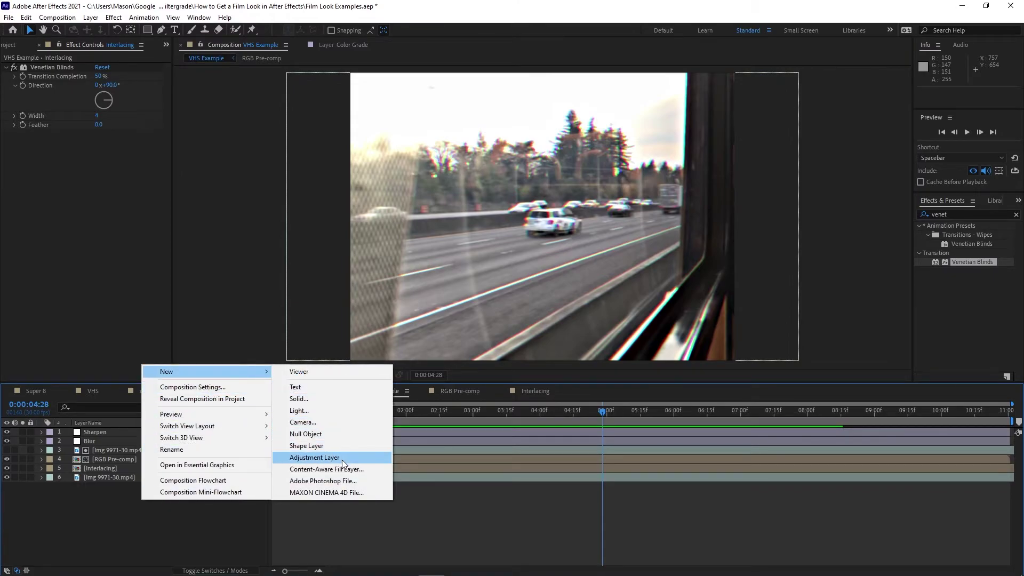
left_click(341, 460)
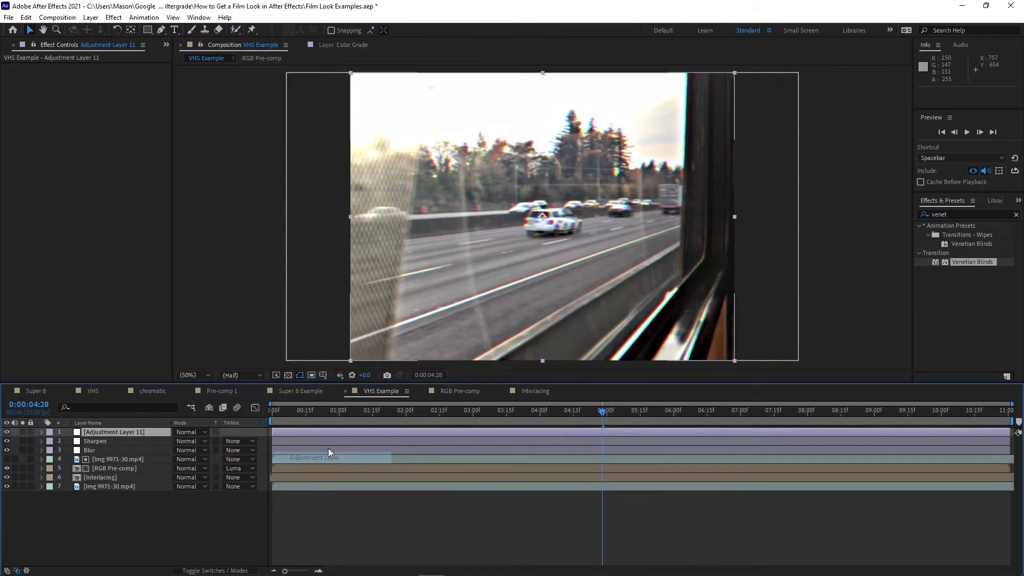
left_click_drag(328, 448, 136, 432)
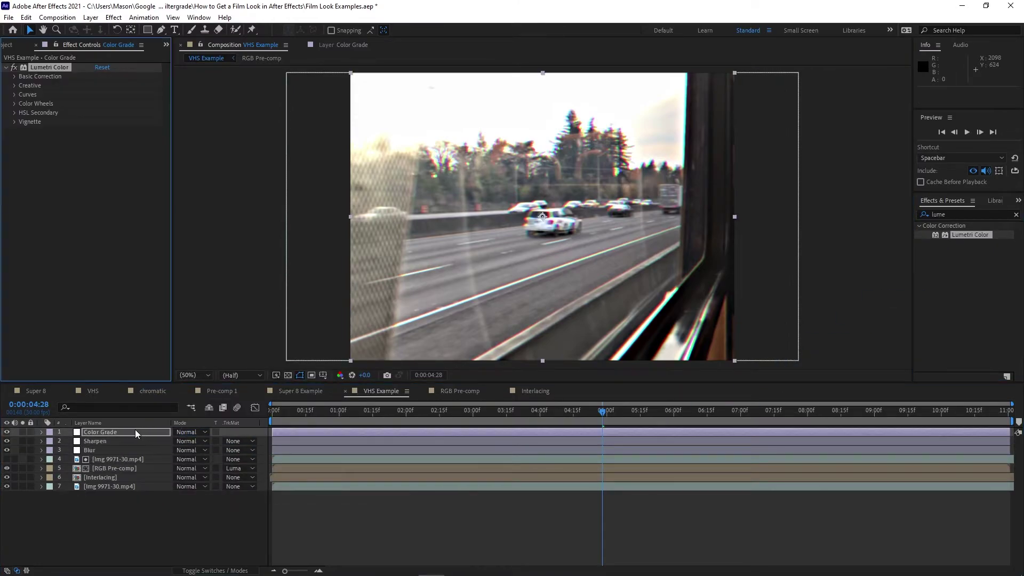
- In Lumetri Color's Basic Correction, set Highlights to -117 and Shadows to 24
left_click(15, 76)
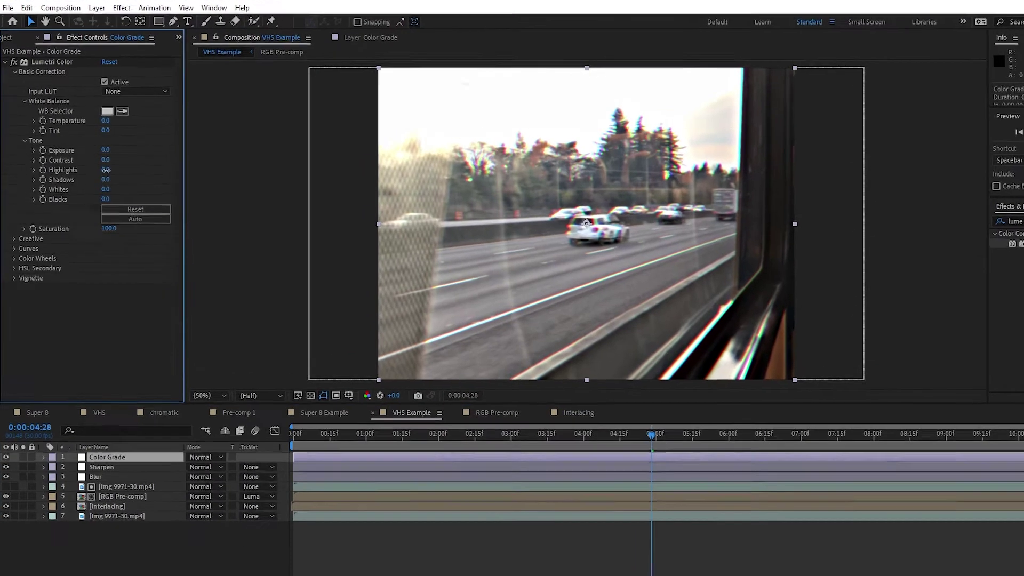
left_click_drag(101, 167, 73, 220)
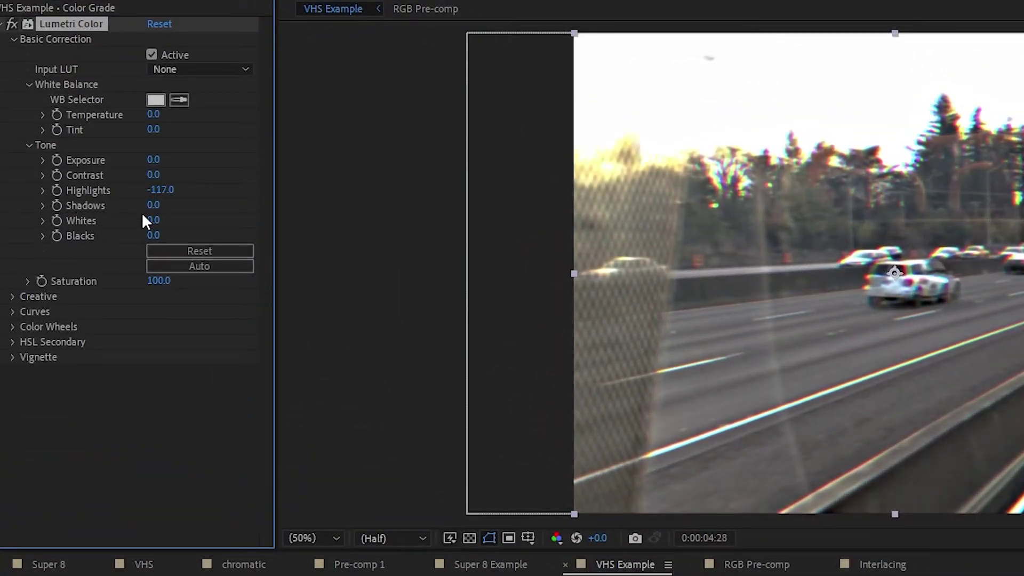
left_click_drag(153, 205, 179, 214)
- In Lumetri Color's Creative settings, set Vibrance to -15 and tint the shadows slightly toward green-cyan
left_click(12, 296)
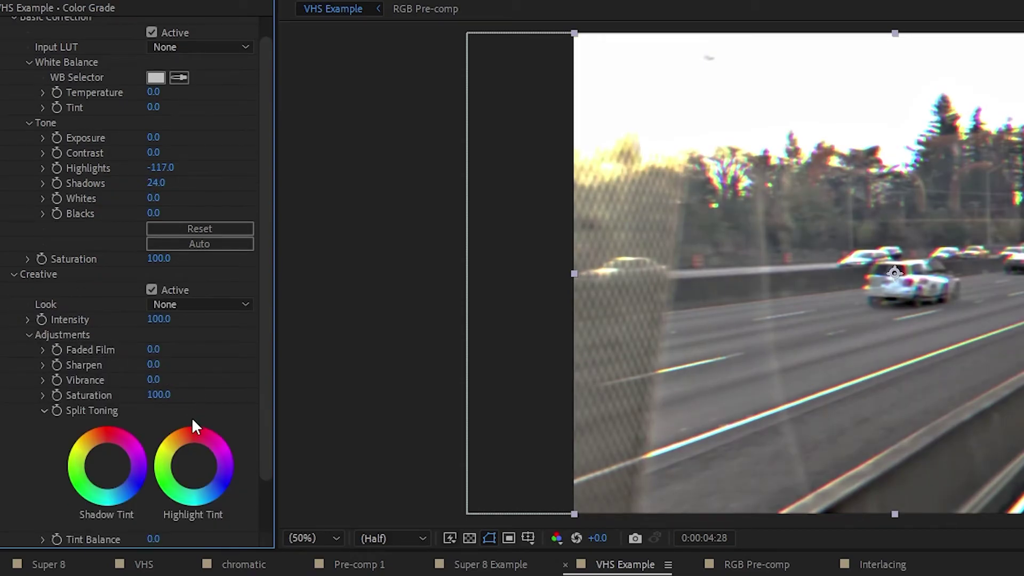
left_click_drag(154, 380, 134, 384)
scroll(265, 272, "down", 2)
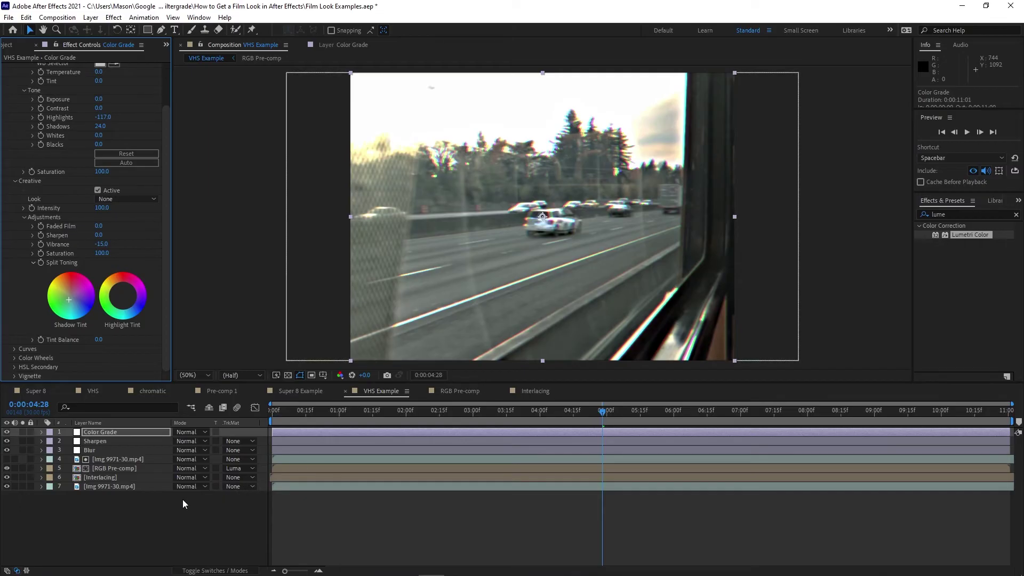
- Add an adjustment layer named Grain on top of the stack and apply the Add Grain effect to it
right_click(294, 523)
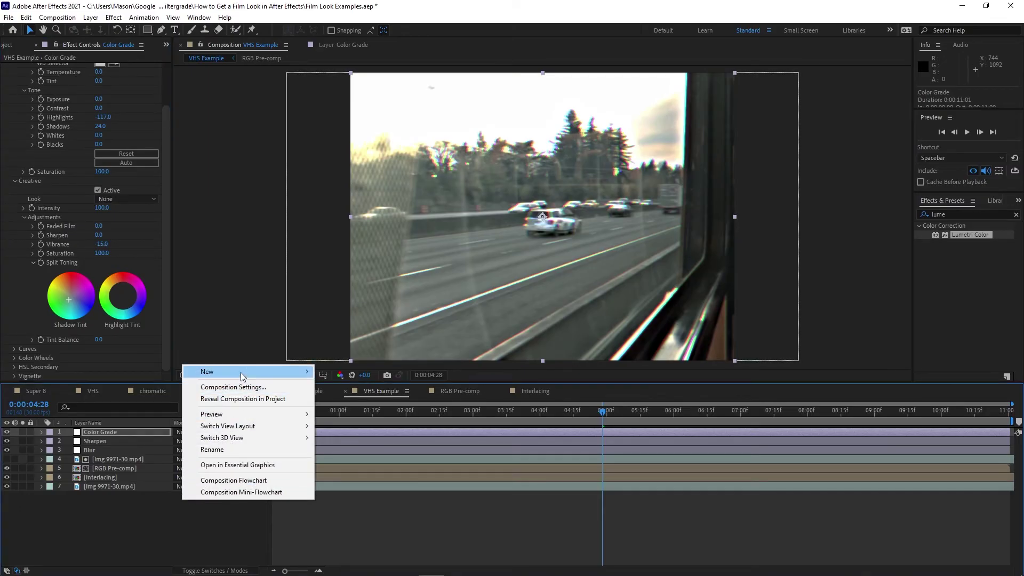
mouse_move(242, 377)
left_click(381, 459)
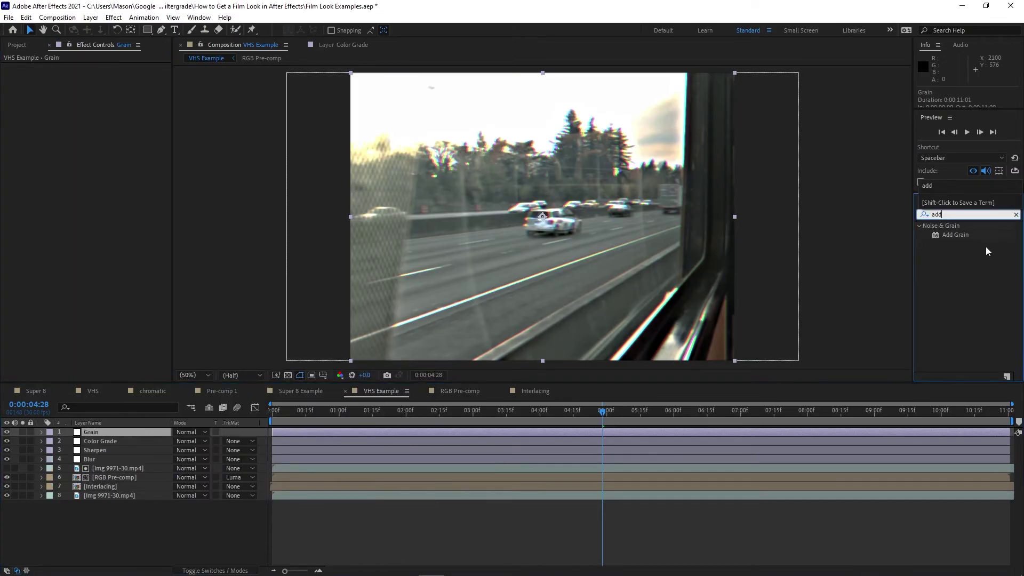
left_click_drag(955, 235, 427, 432)
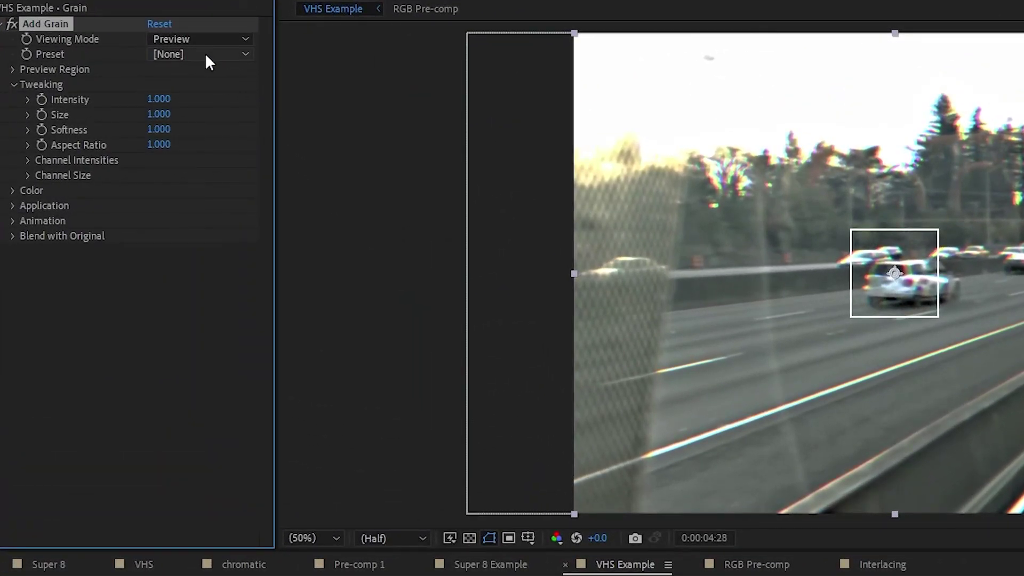
- Set Add Grain to the Eastman Color Neg preset with Final Output as viewing mode, and open its intensity for editing
left_click(193, 59)
left_click(193, 100)
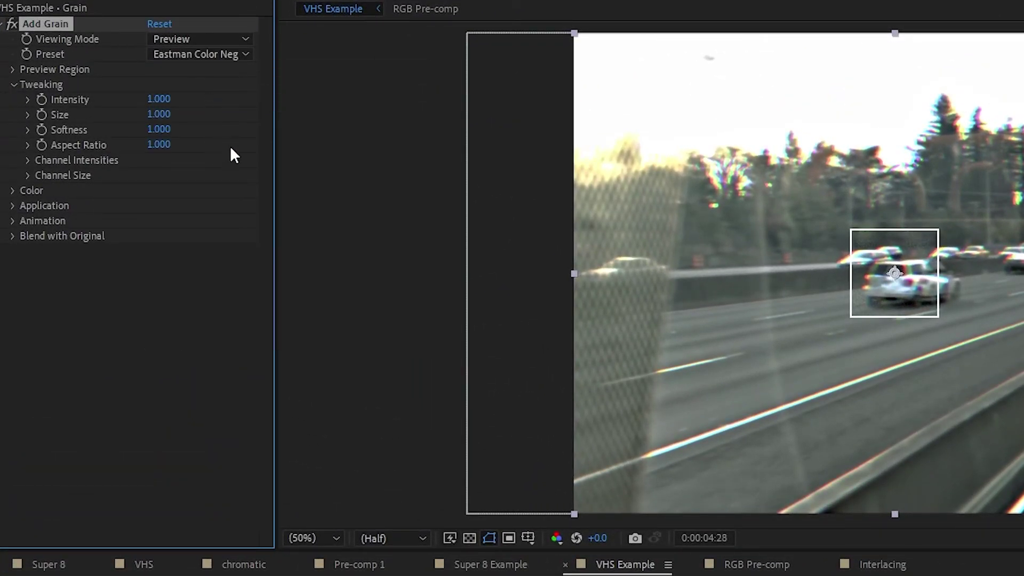
left_click(193, 38)
left_click(204, 97)
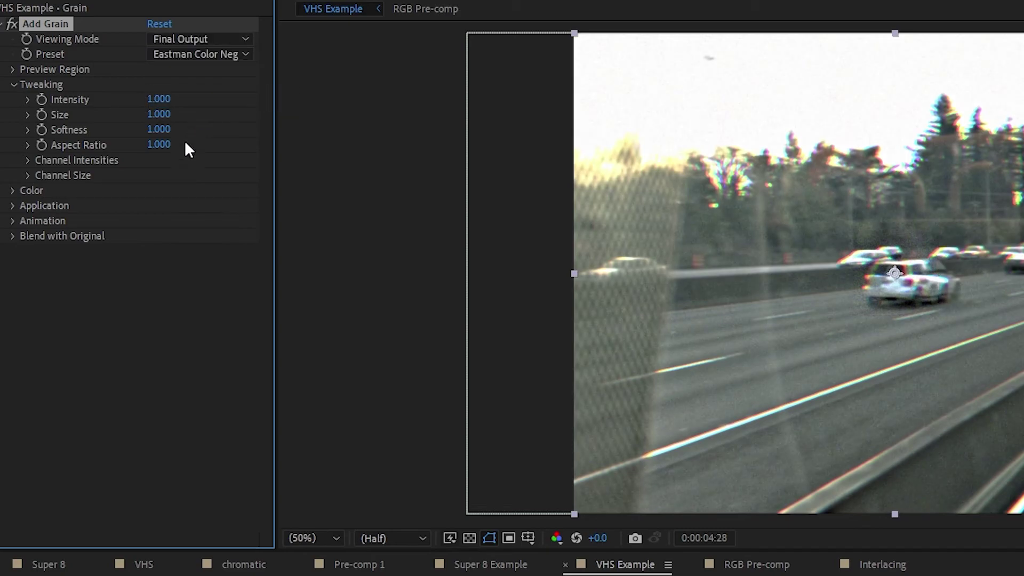
left_click(163, 98)
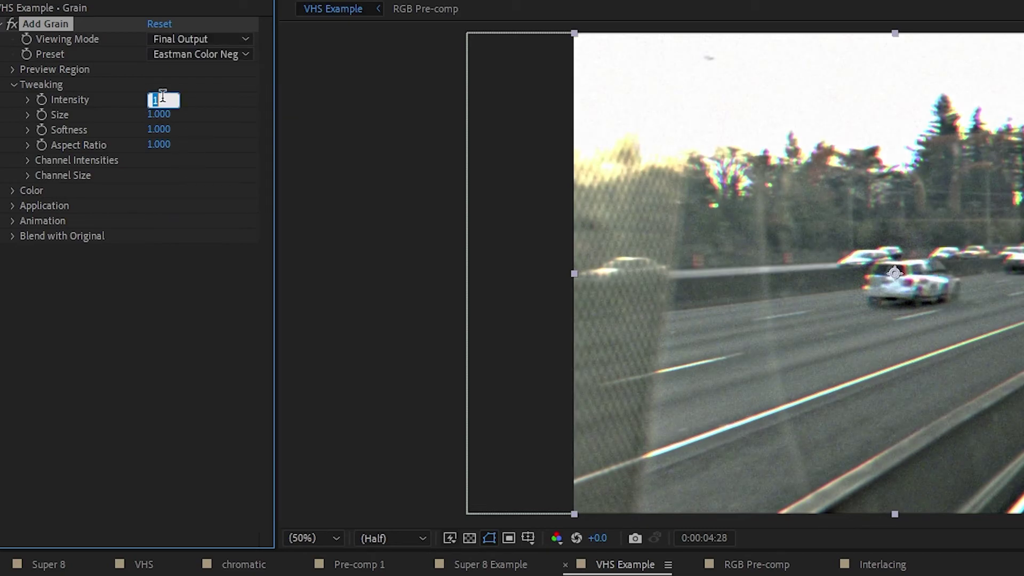